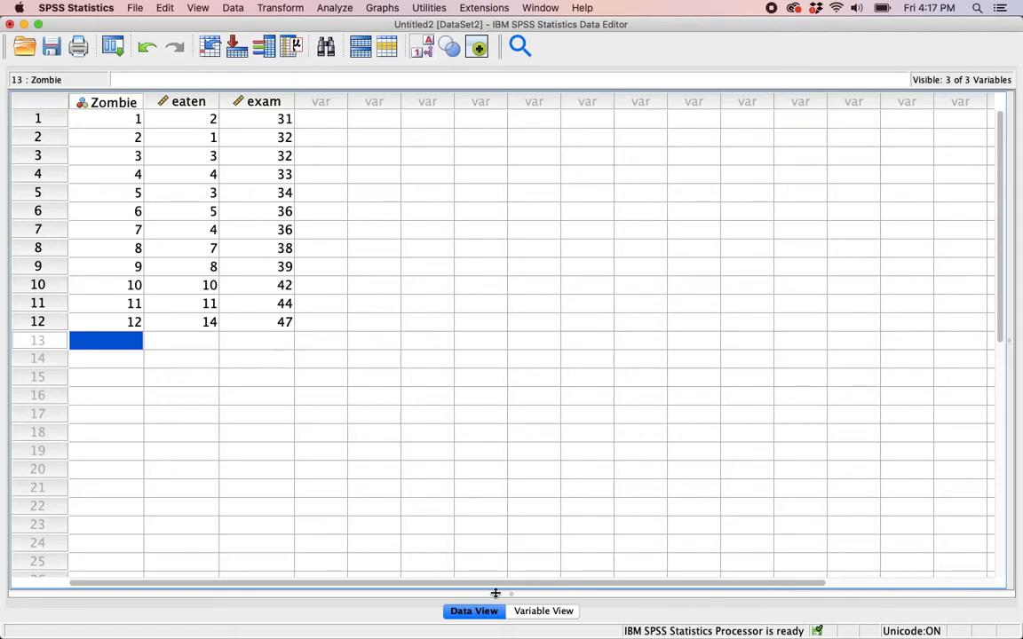
Review the variable definitions for Zombie, eaten and exam, and return to the data values.
{"action": "left_click", "coordinate": [535, 613]}
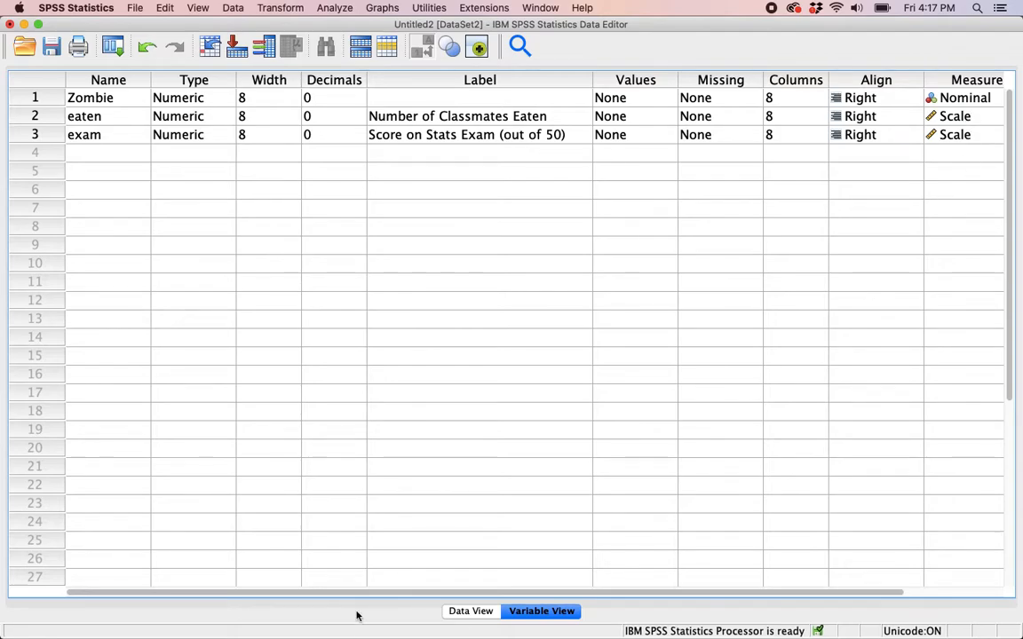
{"action": "left_click", "coordinate": [458, 611]}
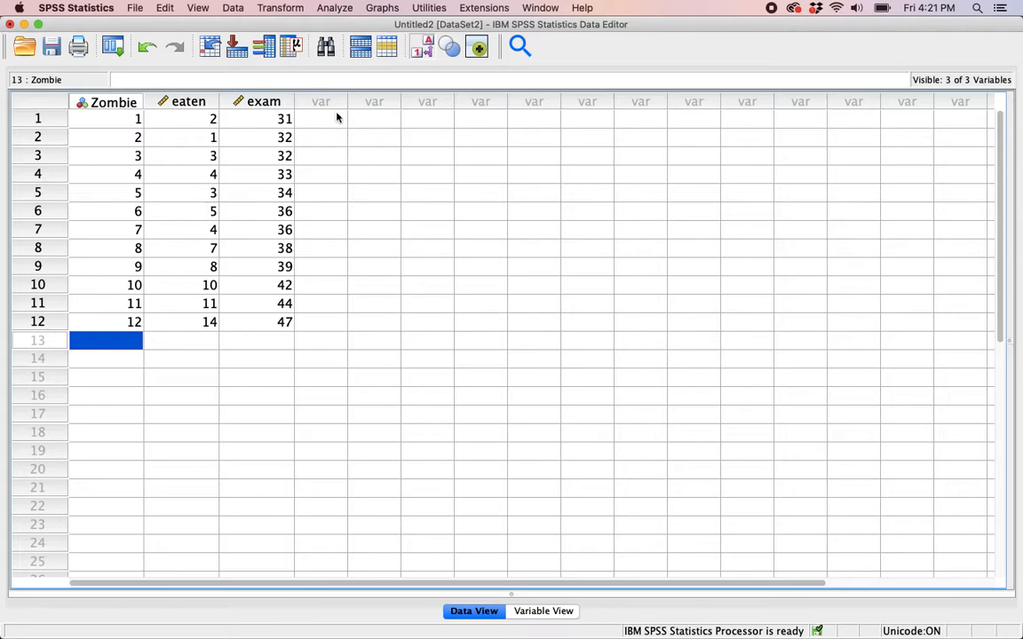
Set up a bivariate correlation using Number of Classmates Eaten and Score on Stats Exam (out of 50) as the variables.
{"action": "left_click", "coordinate": [344, 10]}
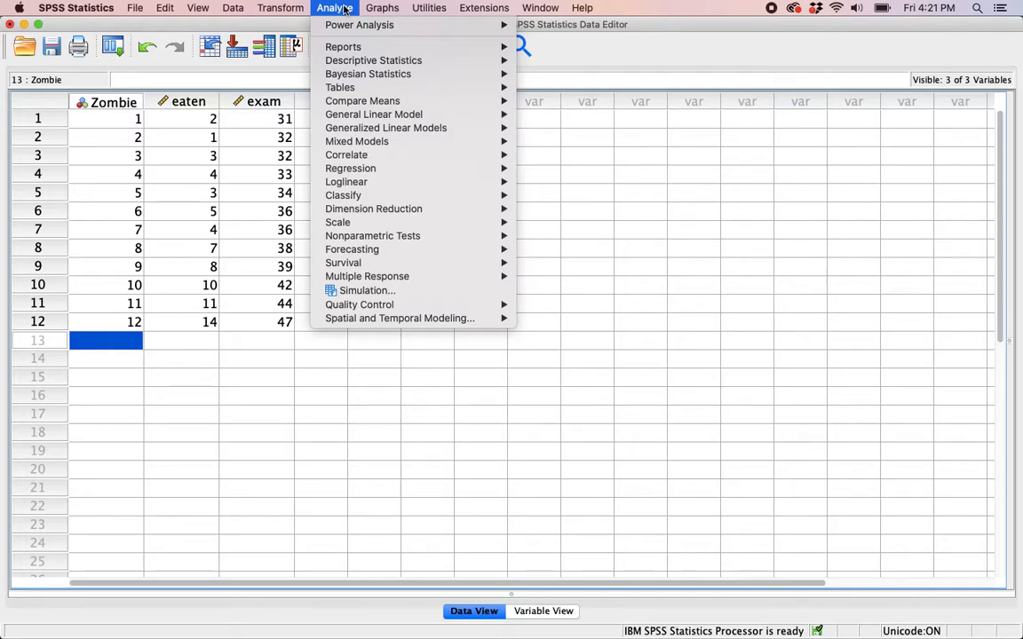
{"action": "mouse_move", "coordinate": [376, 156]}
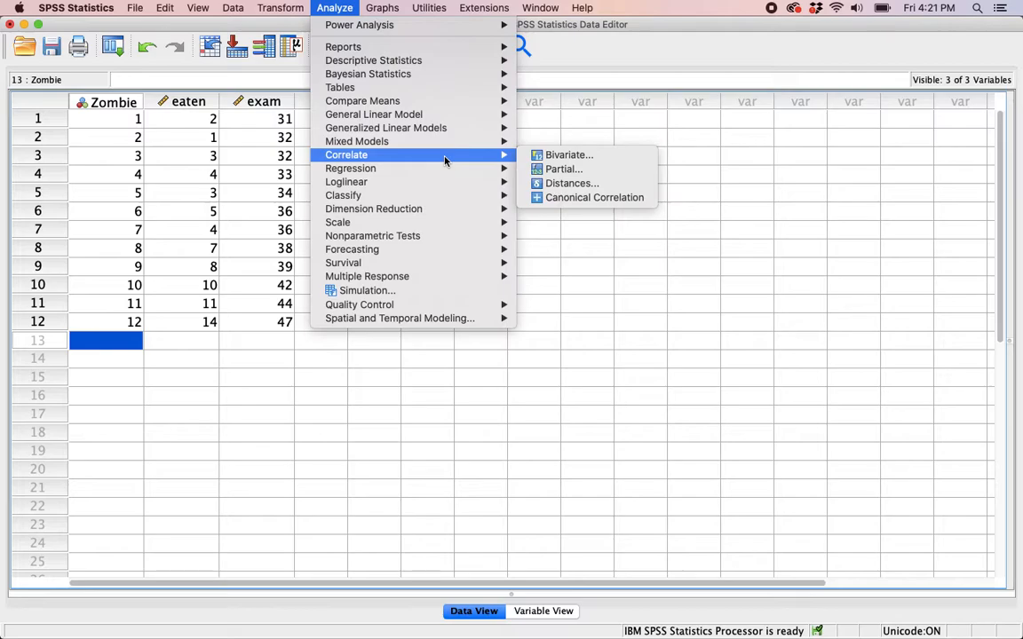
{"action": "left_click", "coordinate": [641, 162]}
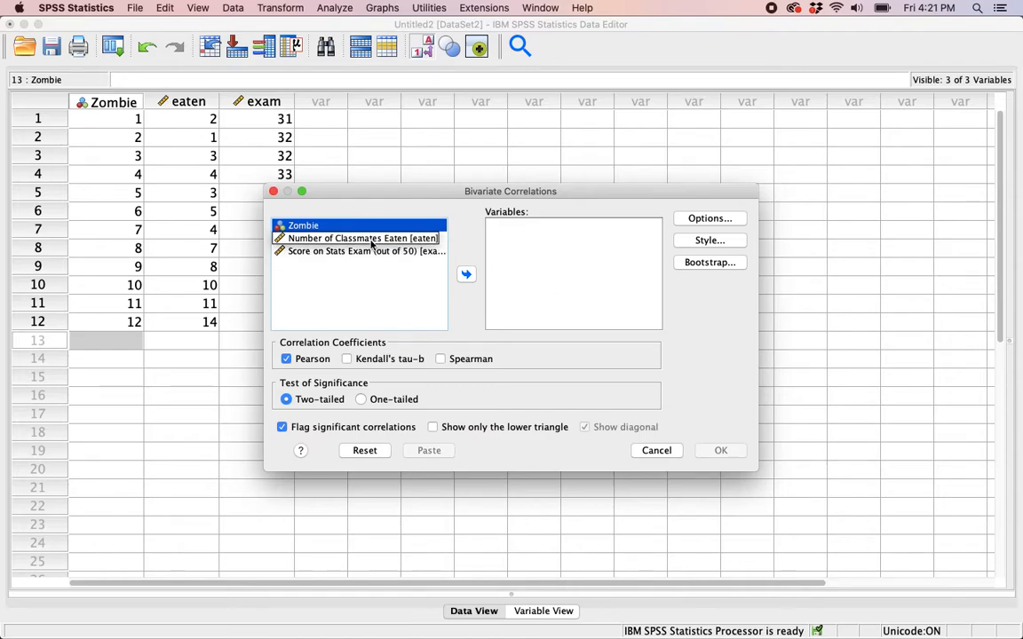
{"action": "left_click", "coordinate": [418, 240]}
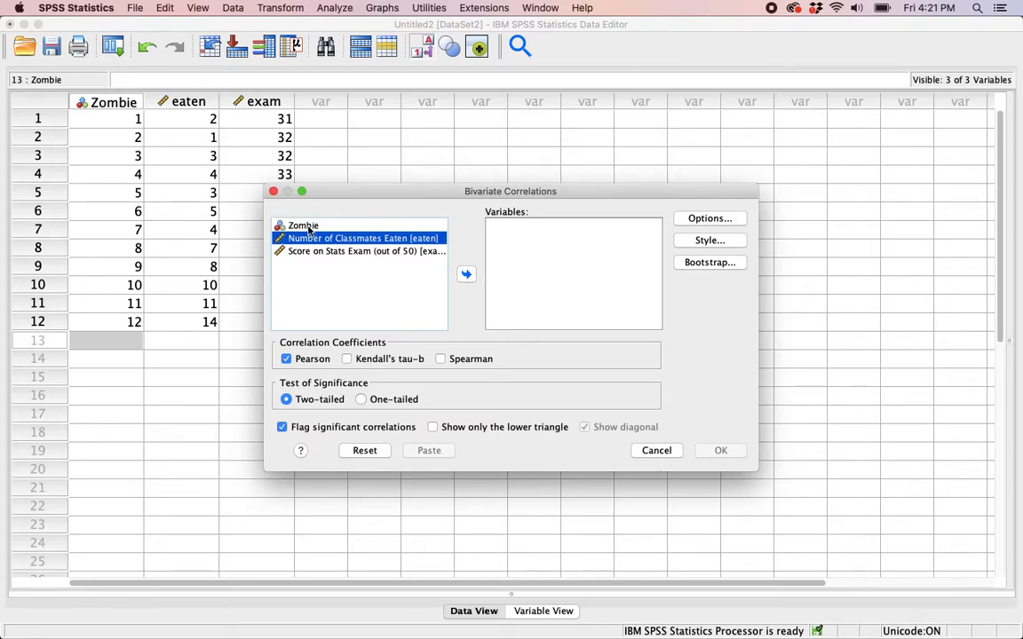
{"action": "left_click", "coordinate": [467, 277]}
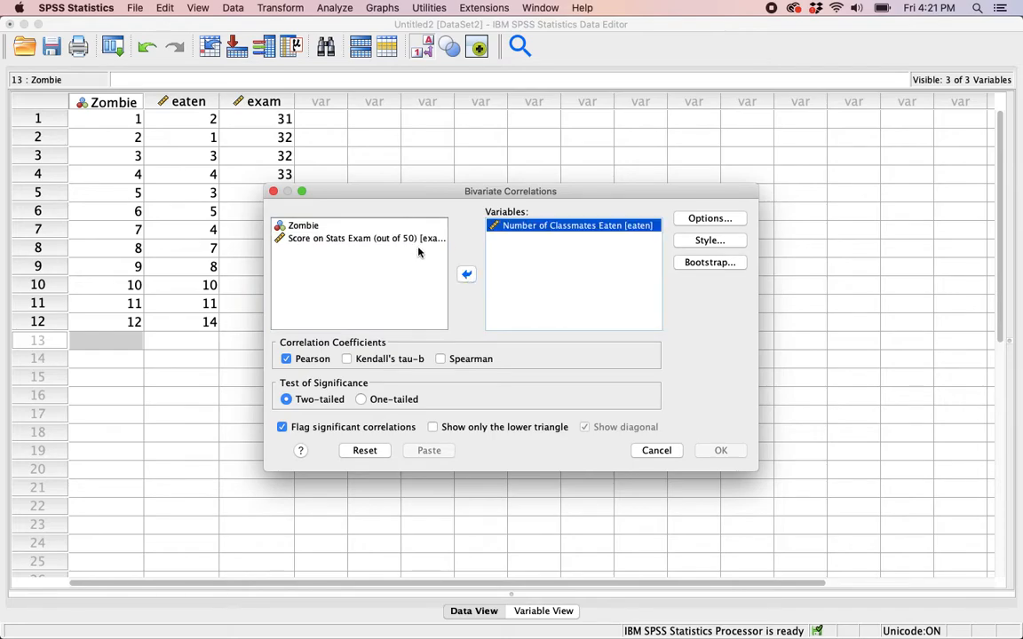
{"action": "left_click", "coordinate": [408, 238]}
{"action": "left_click", "coordinate": [464, 274]}
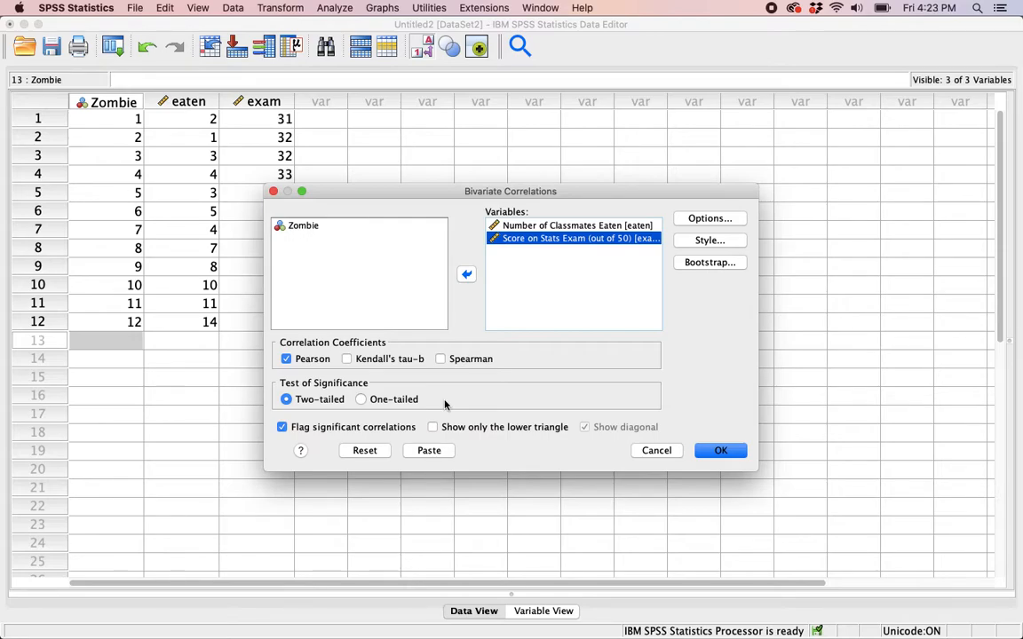
Keep the significance test two-tailed and include means and standard deviations in the correlation options.
{"action": "left_click", "coordinate": [399, 400]}
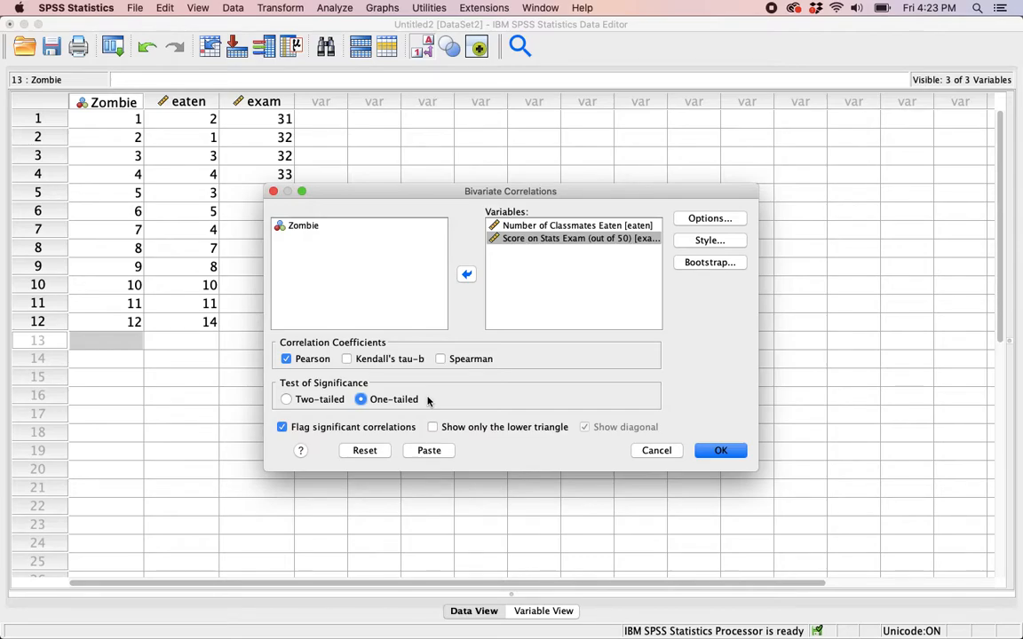
{"action": "left_click", "coordinate": [286, 401]}
{"action": "left_click", "coordinate": [728, 220]}
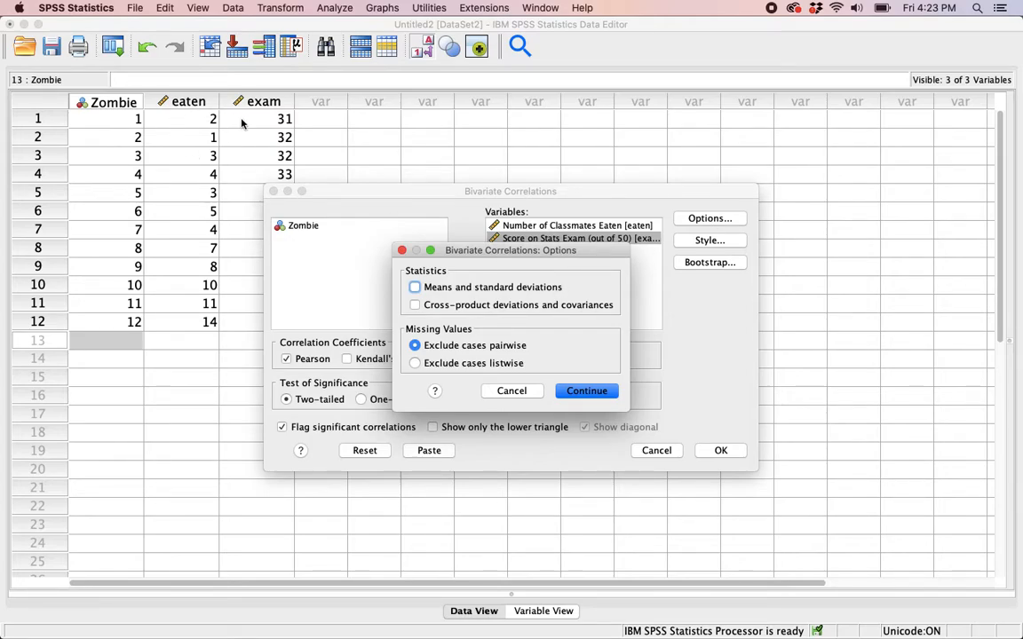
{"action": "left_click", "coordinate": [484, 290]}
{"action": "left_click", "coordinate": [581, 393]}
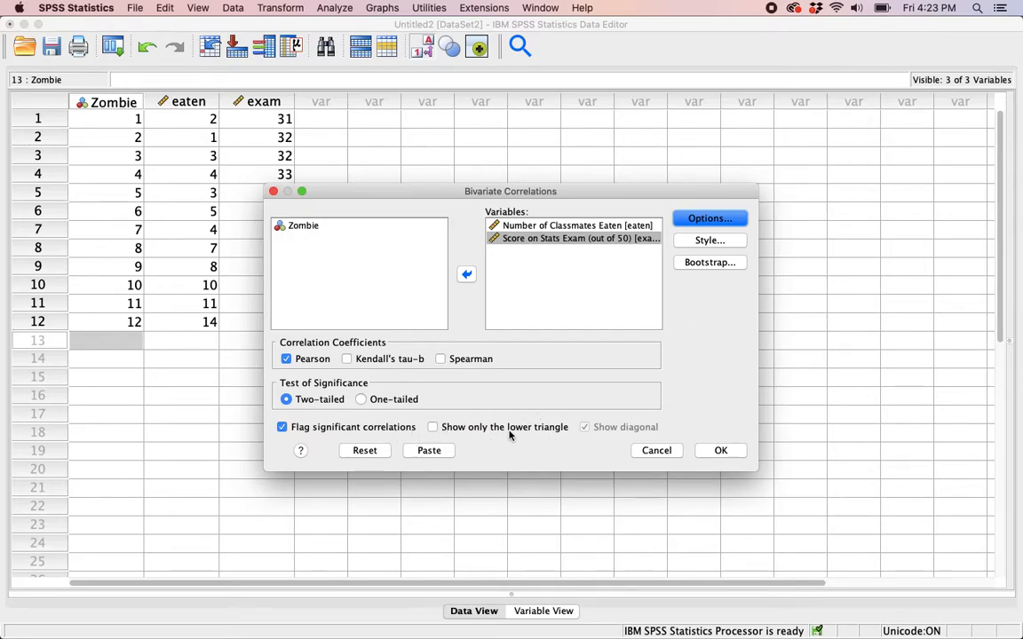
Try the options for showing only the lower triangle and the diagonal of the correlation table.
{"action": "left_click", "coordinate": [475, 430]}
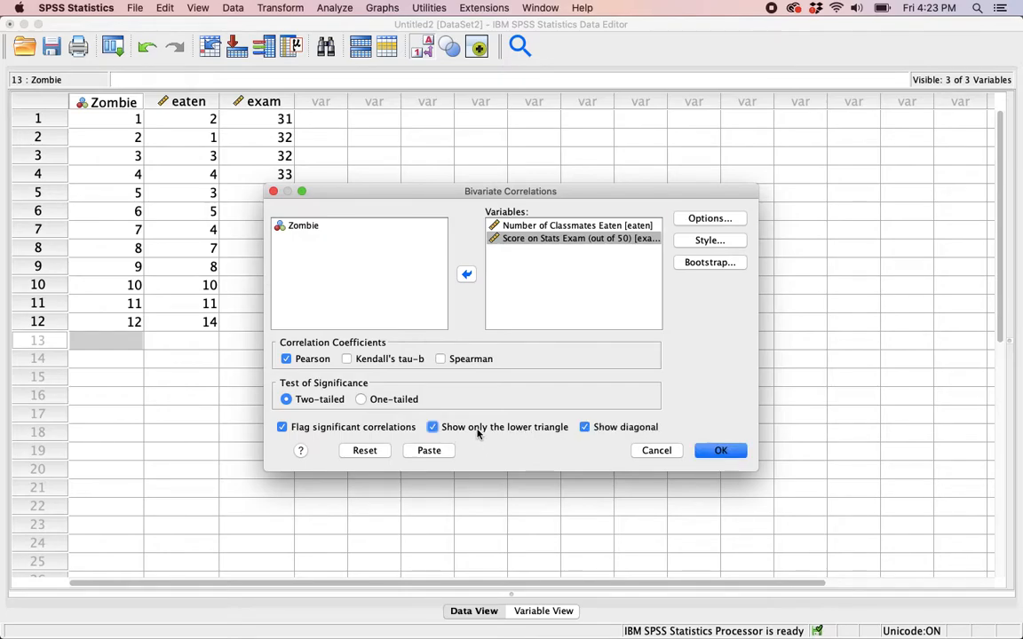
{"action": "left_click", "coordinate": [584, 429]}
{"action": "left_click", "coordinate": [585, 428]}
{"action": "left_click", "coordinate": [434, 427]}
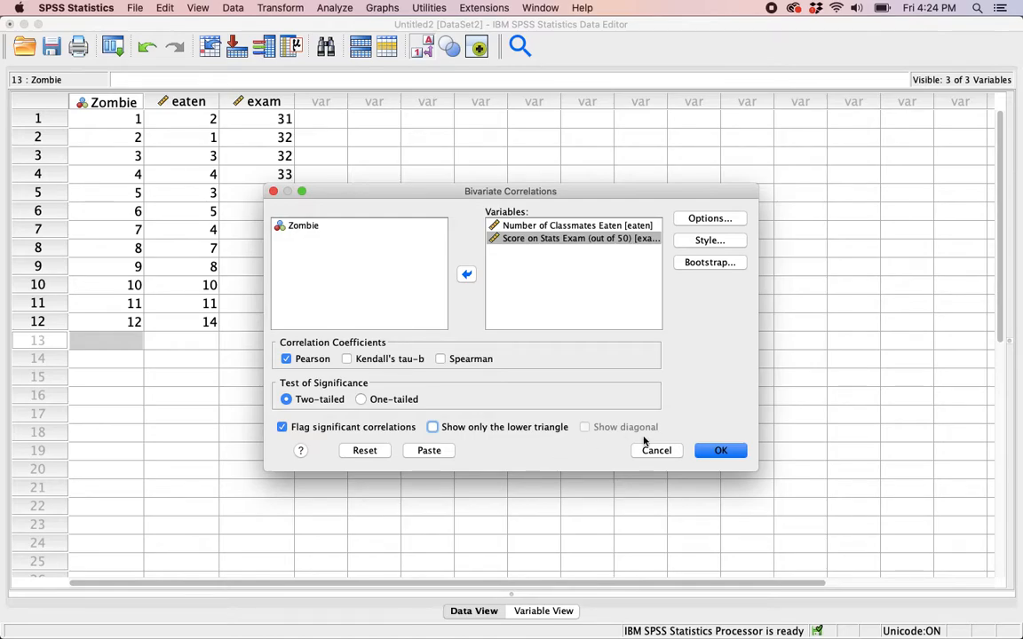
Run the bivariate correlation and examine the Descriptive Statistics table in the output.
{"action": "left_click", "coordinate": [716, 454]}
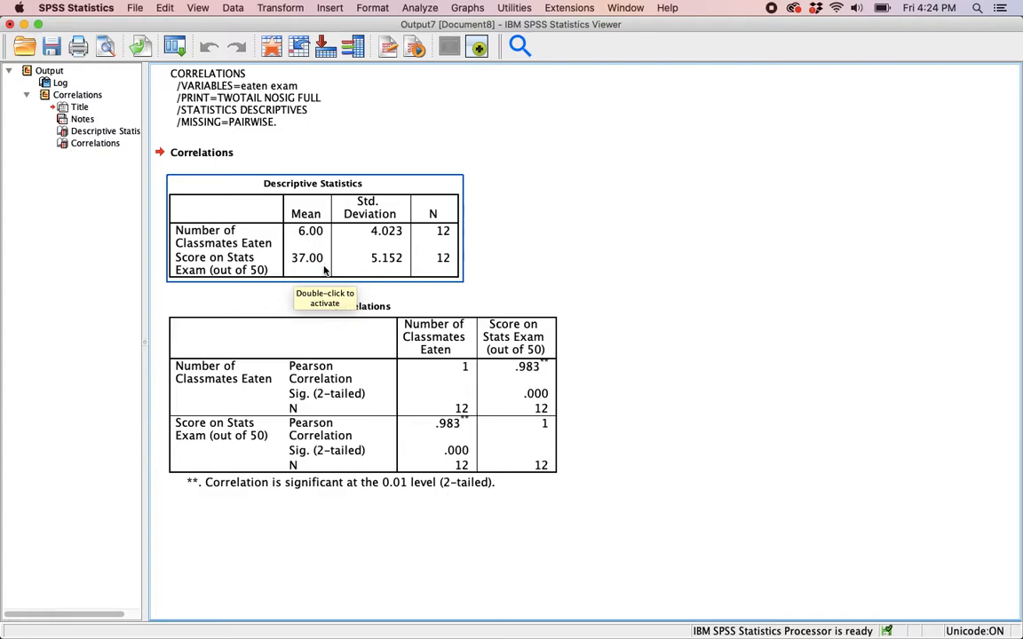
{"action": "left_click", "coordinate": [606, 272]}
Examine the Pearson correlation, two-tailed significance and N for classmates eaten and stats exam score in the Correlations table.
{"action": "left_click", "coordinate": [466, 313]}
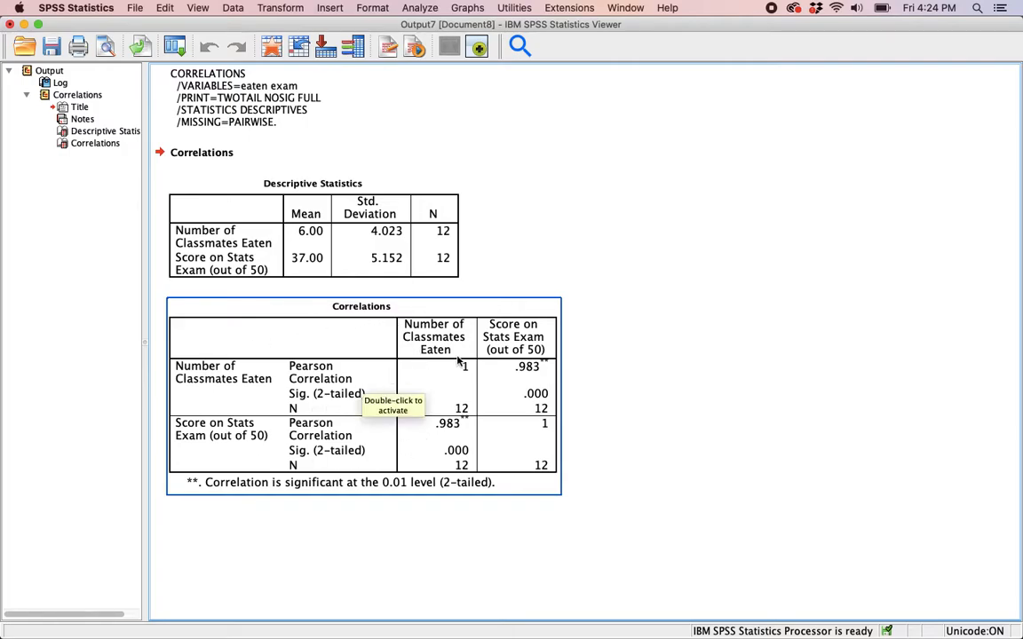
{"action": "left_click", "coordinate": [636, 455]}
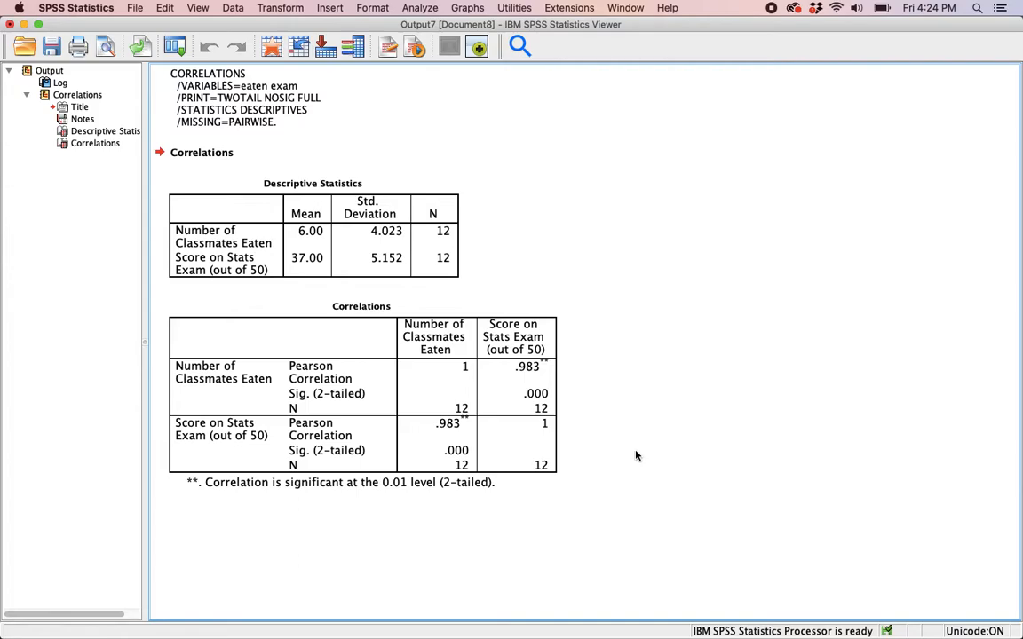
{"action": "left_click", "coordinate": [423, 404]}
{"action": "left_click", "coordinate": [246, 359]}
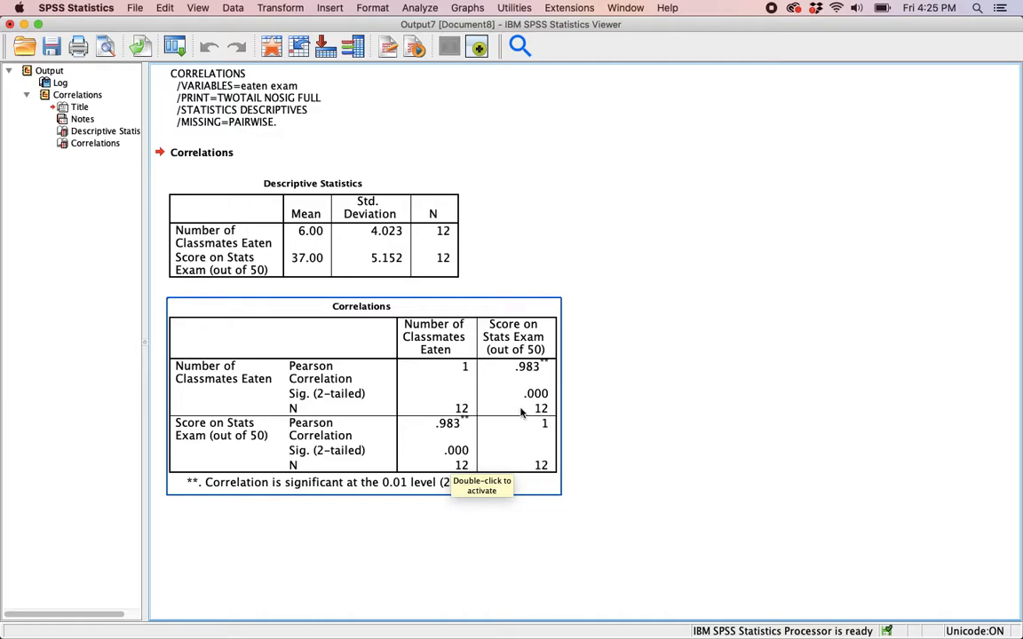
{"action": "left_click", "coordinate": [569, 383]}
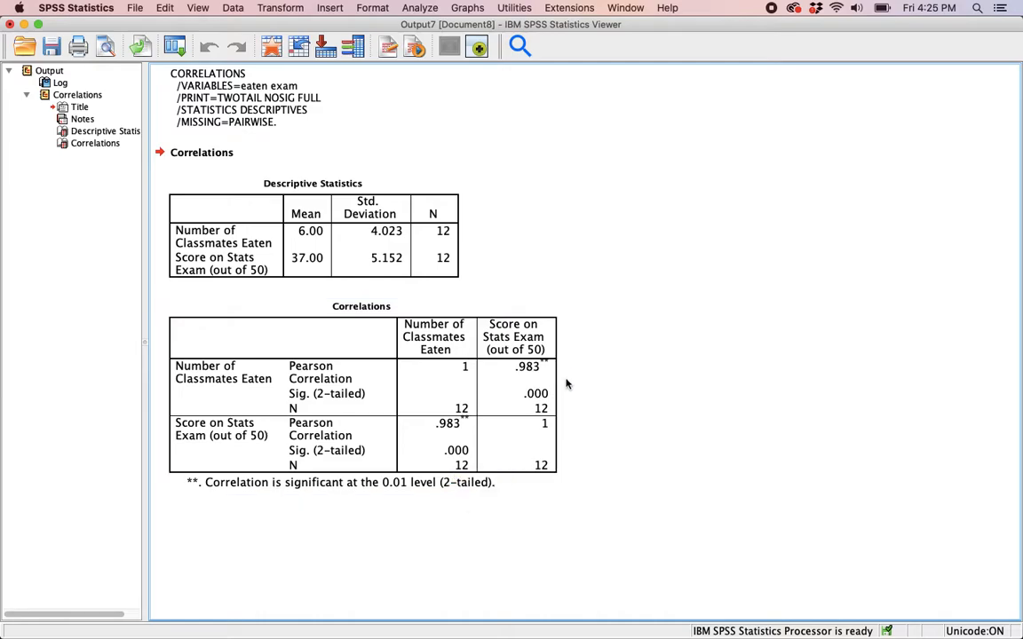
{"action": "left_click", "coordinate": [490, 383]}
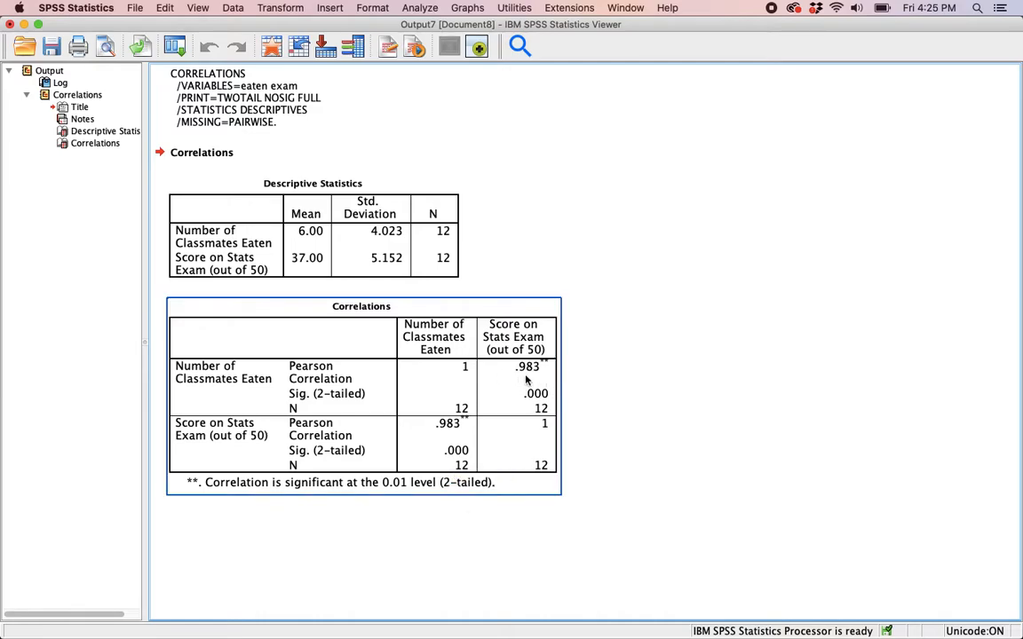
{"action": "left_click", "coordinate": [605, 376]}
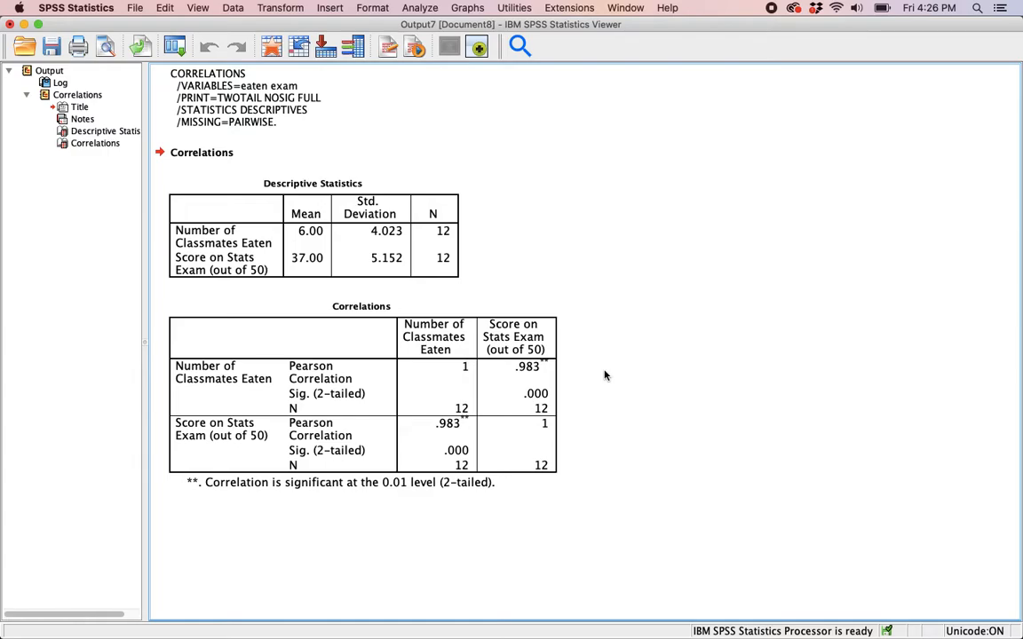
{"action": "left_click", "coordinate": [556, 376]}
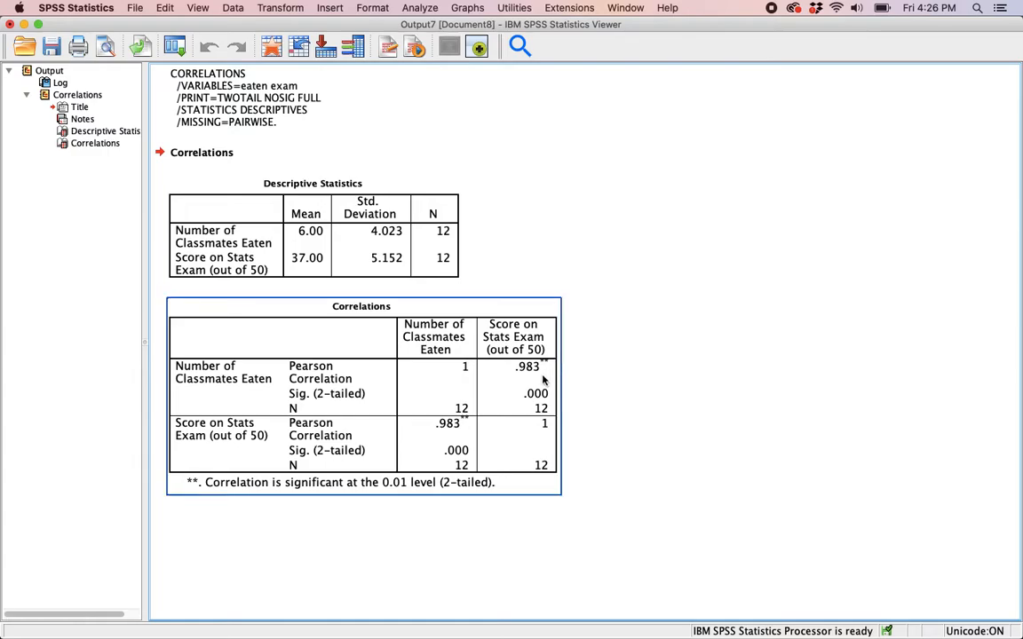
{"action": "left_click", "coordinate": [571, 369]}
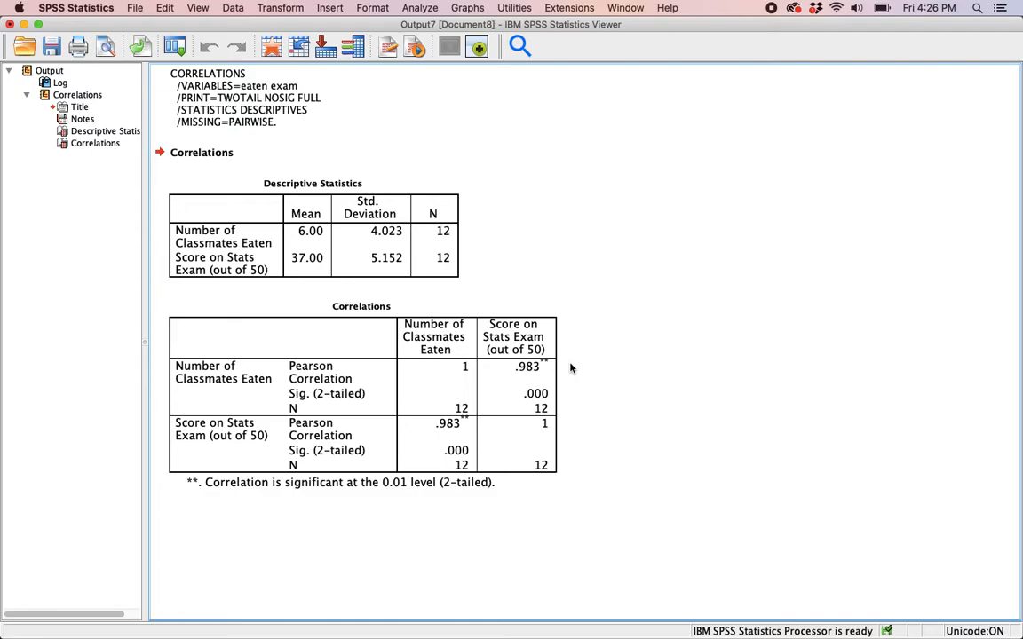
{"action": "left_click", "coordinate": [535, 385]}
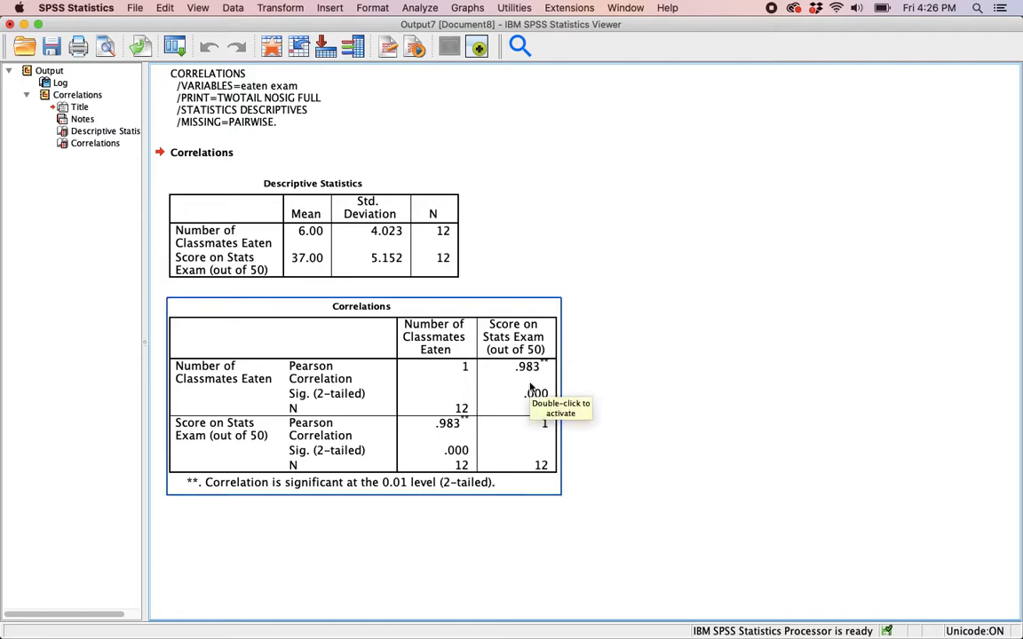
{"action": "left_click", "coordinate": [605, 392]}
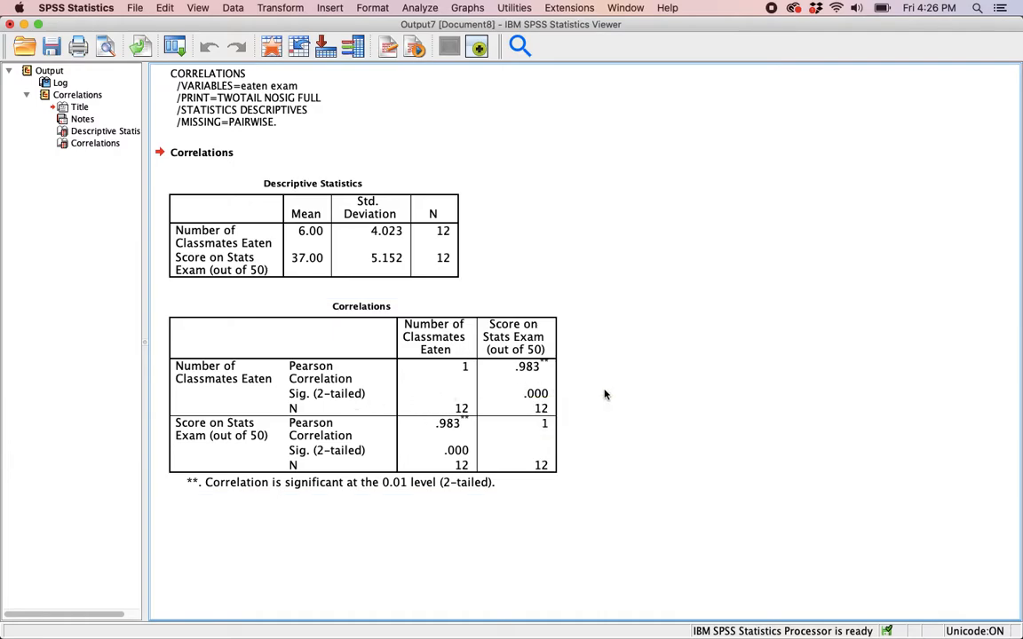
{"action": "left_click", "coordinate": [297, 392]}
{"action": "left_click", "coordinate": [566, 400]}
{"action": "left_click", "coordinate": [557, 374]}
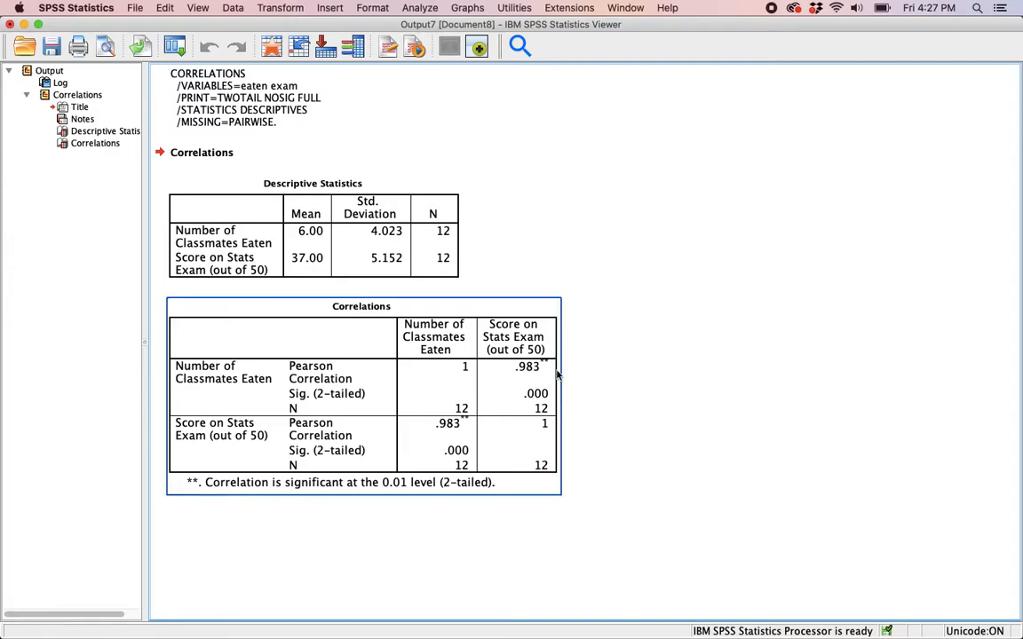
{"action": "left_click", "coordinate": [587, 396]}
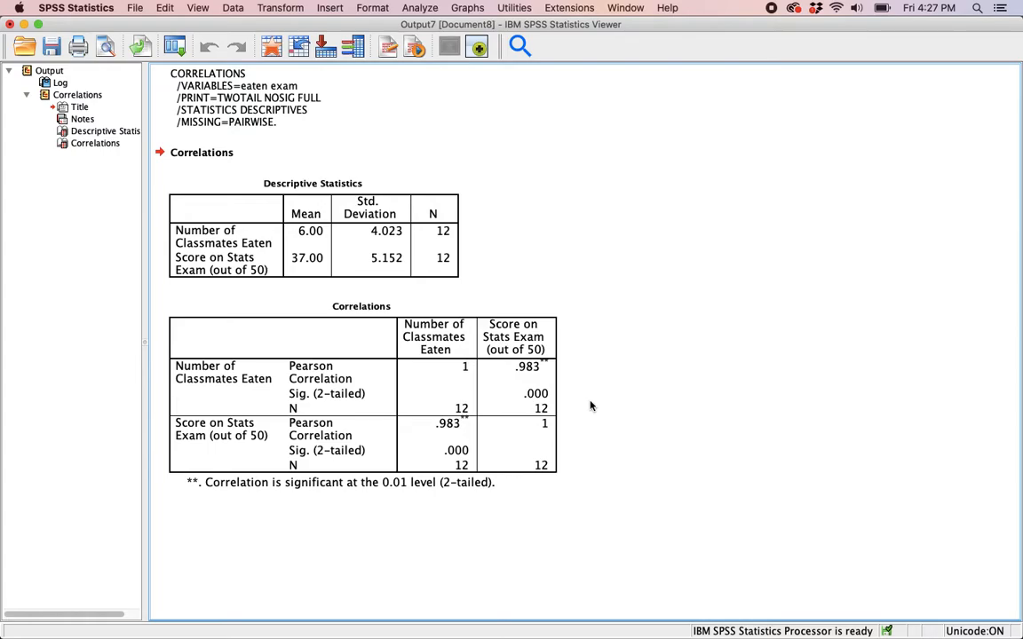
{"action": "left_click", "coordinate": [487, 346]}
{"action": "left_click", "coordinate": [575, 377]}
{"action": "left_click", "coordinate": [551, 378]}
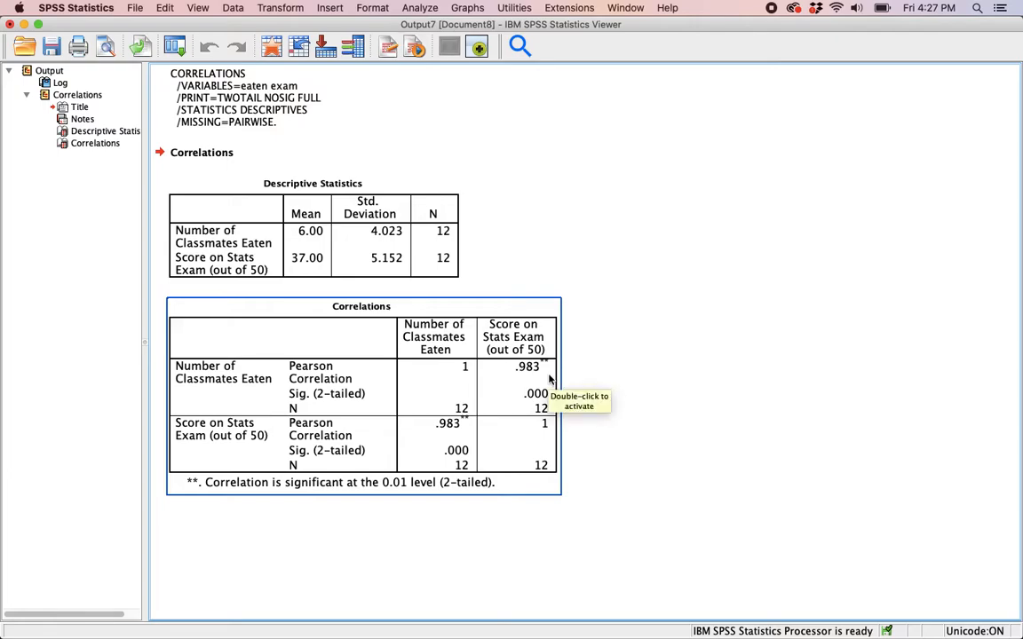
{"action": "left_click", "coordinate": [579, 384]}
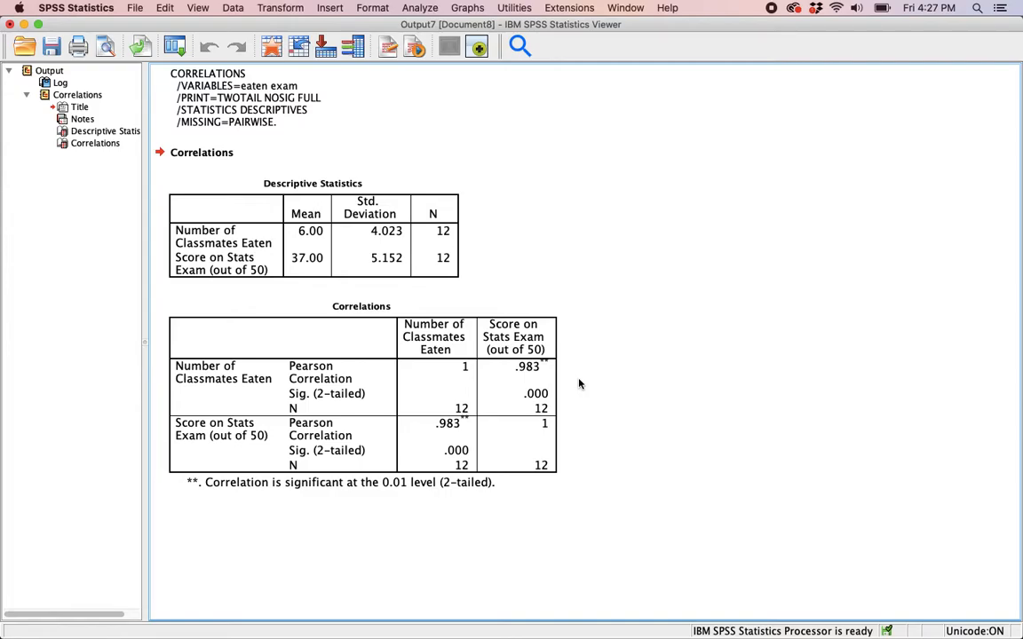
{"action": "left_click", "coordinate": [493, 351]}
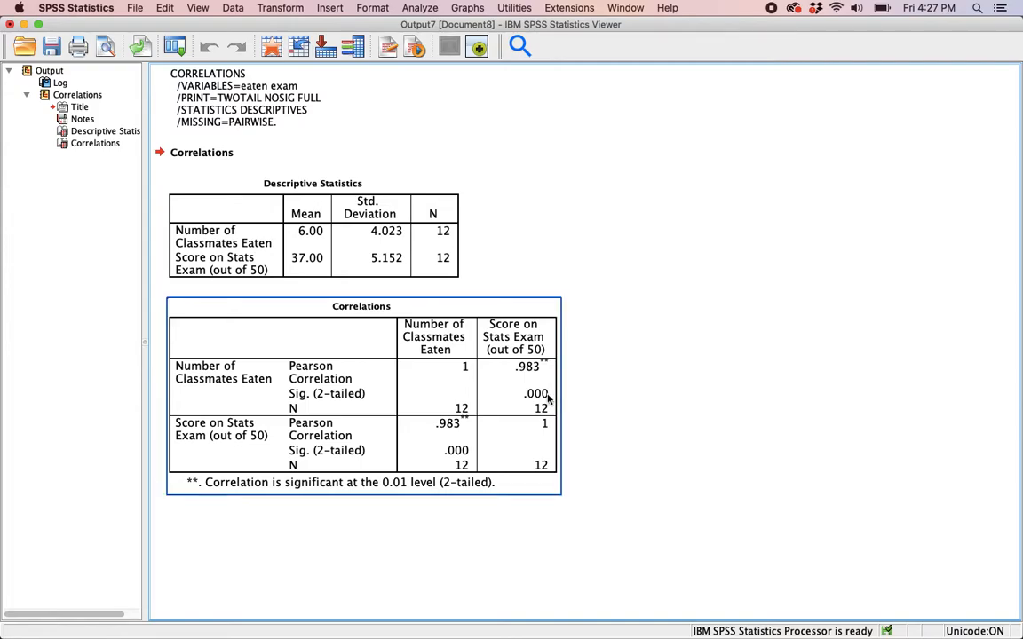
{"action": "left_click", "coordinate": [567, 405]}
{"action": "left_click", "coordinate": [554, 404]}
{"action": "left_click", "coordinate": [577, 405]}
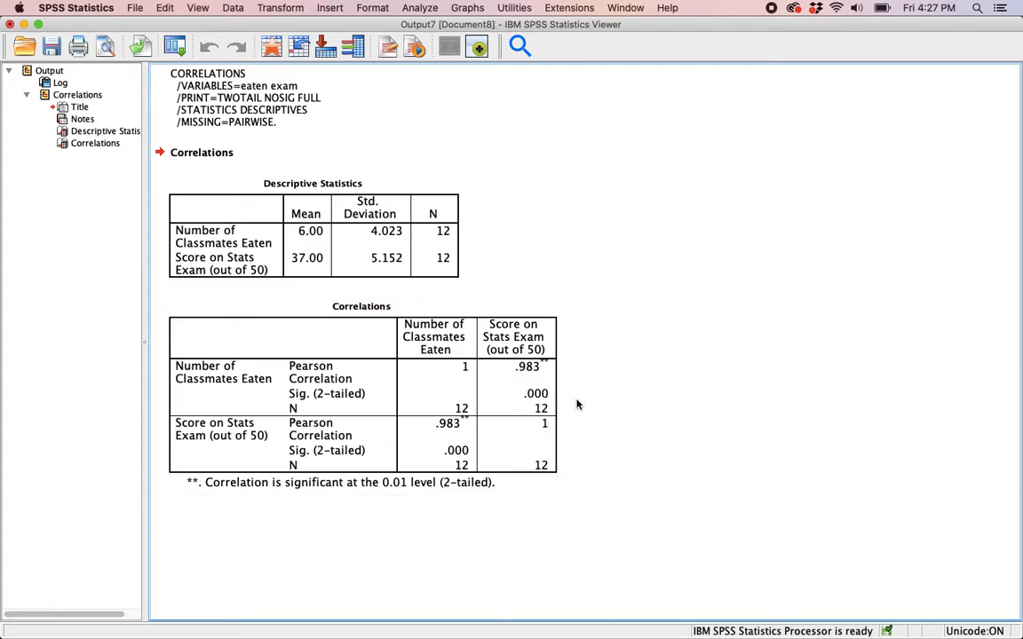
{"action": "left_click", "coordinate": [528, 365]}
{"action": "left_click", "coordinate": [594, 408]}
{"action": "left_click", "coordinate": [557, 401]}
{"action": "left_click", "coordinate": [570, 397]}
{"action": "left_click", "coordinate": [553, 404]}
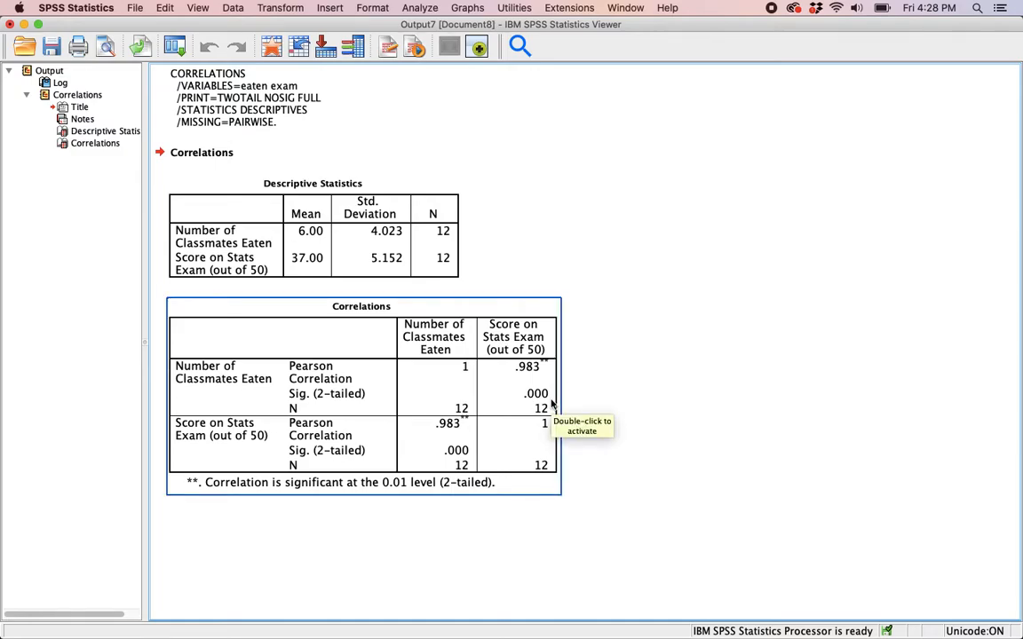
{"action": "left_click", "coordinate": [583, 399]}
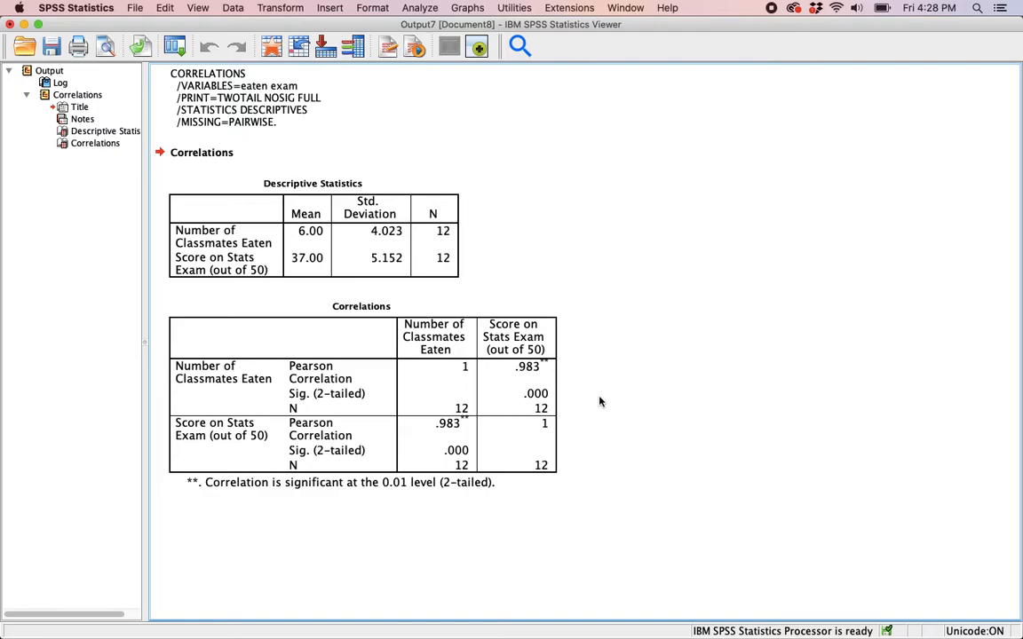
{"action": "left_click", "coordinate": [550, 390]}
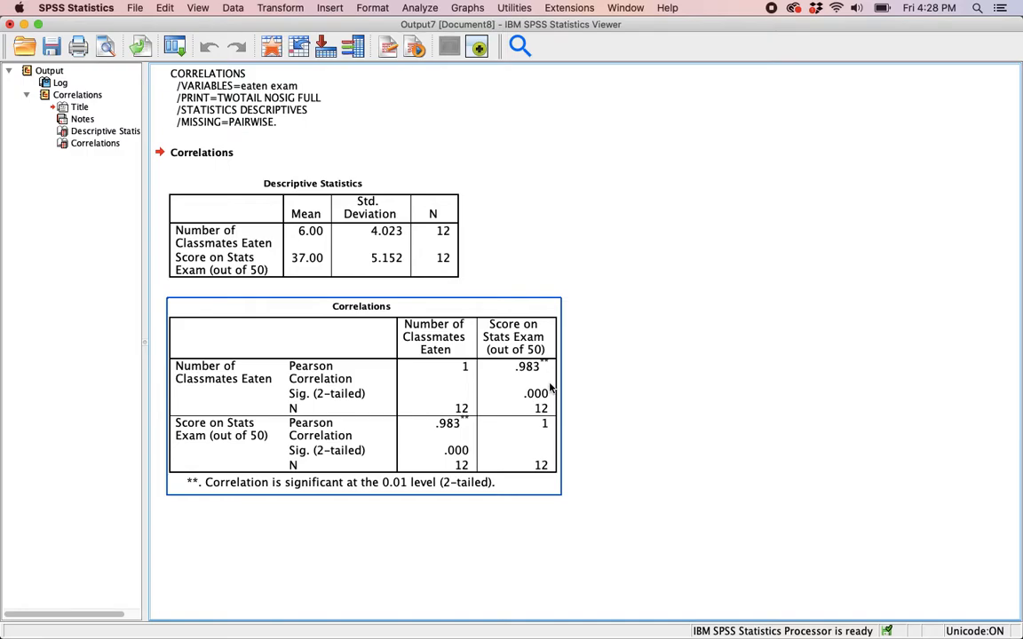
{"action": "left_click", "coordinate": [603, 396]}
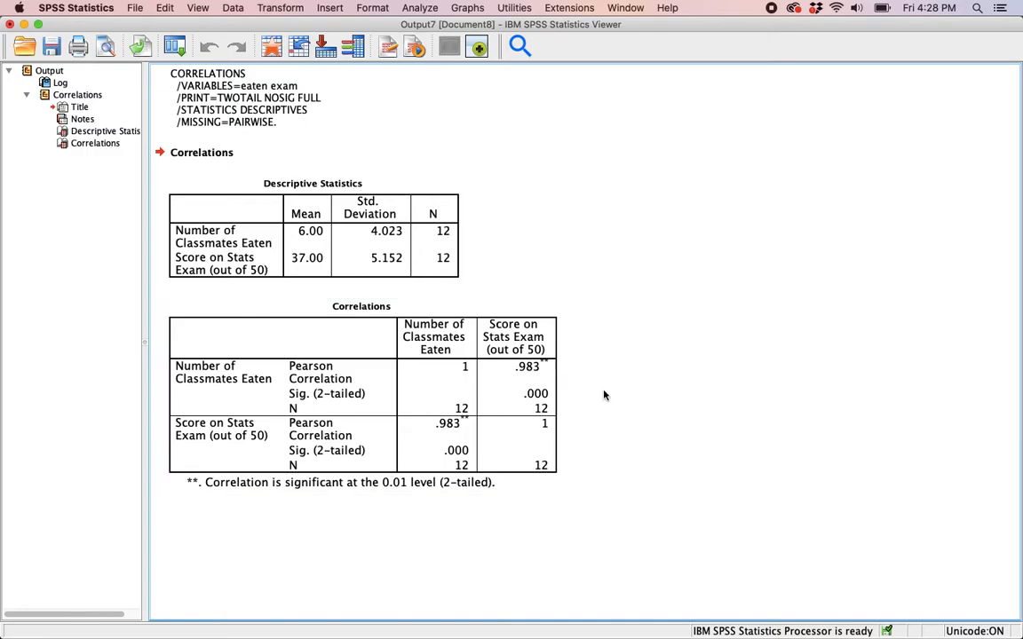
Rerun the bivariate correlation showing only the lower triangle with the diagonal, and examine the new Correlations table.
{"action": "key", "text": "ctrl+Up"}
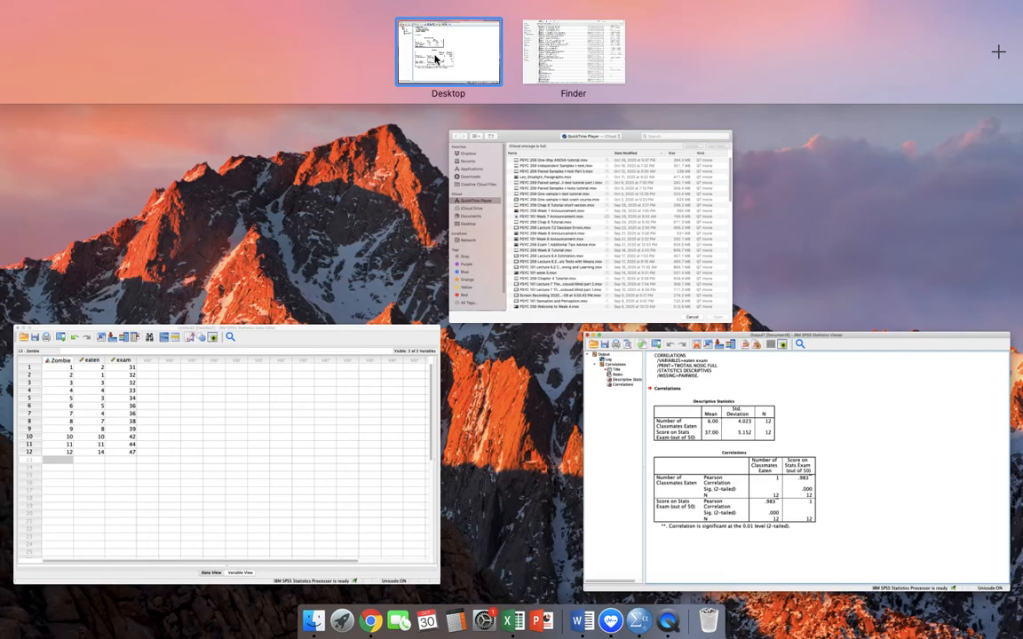
{"action": "left_click", "coordinate": [369, 350]}
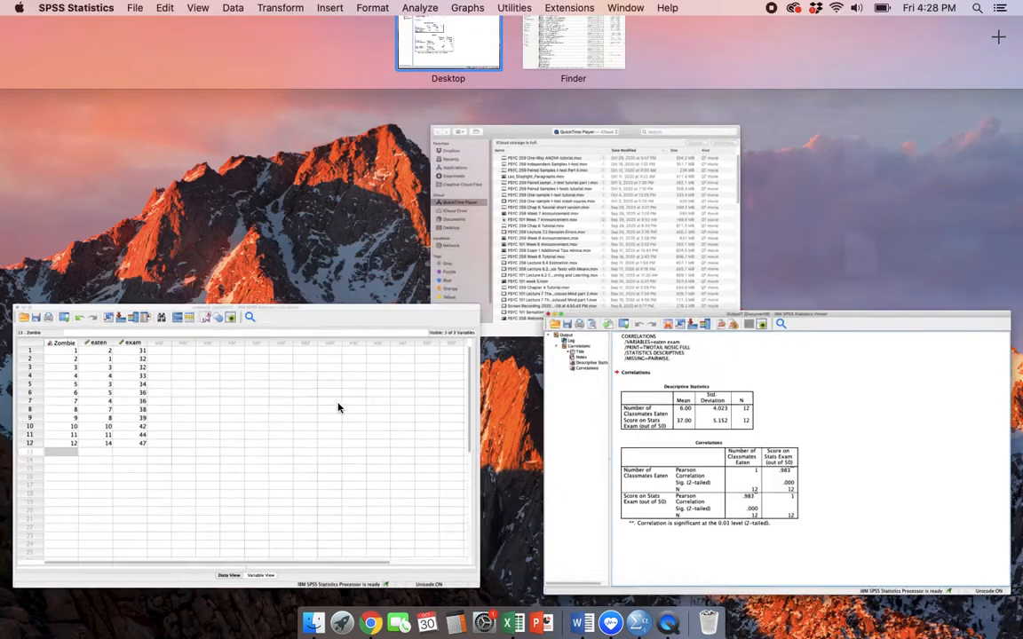
{"action": "left_click", "coordinate": [342, 8]}
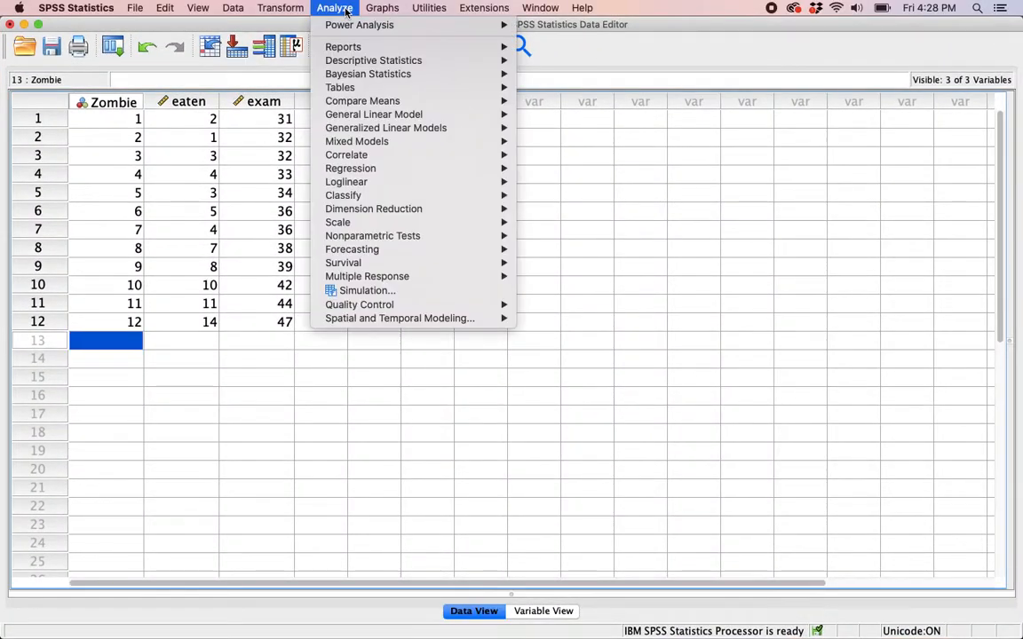
{"action": "mouse_move", "coordinate": [351, 156]}
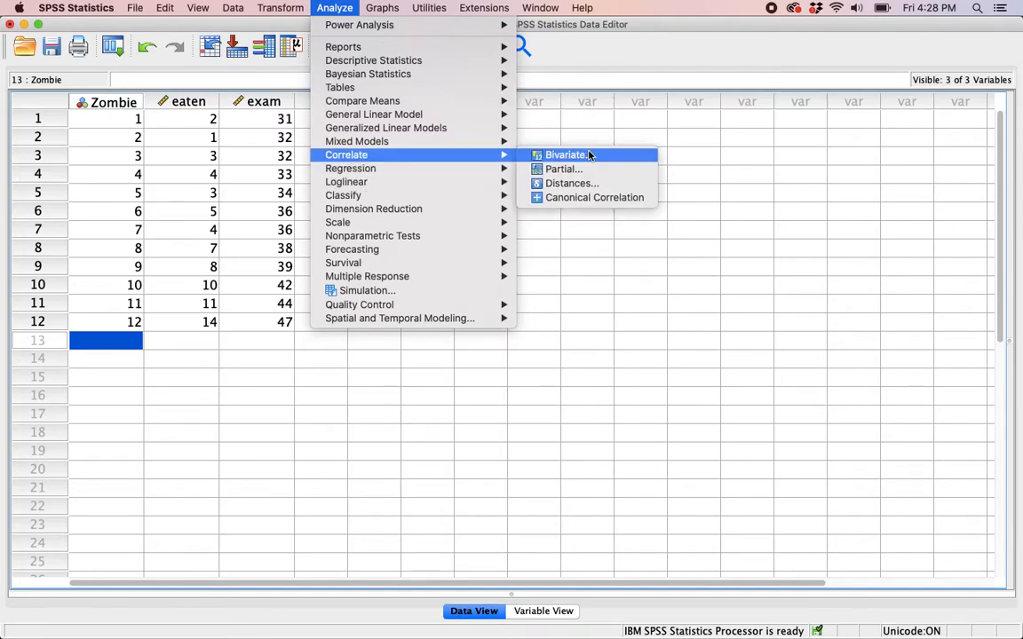
{"action": "left_click", "coordinate": [635, 161]}
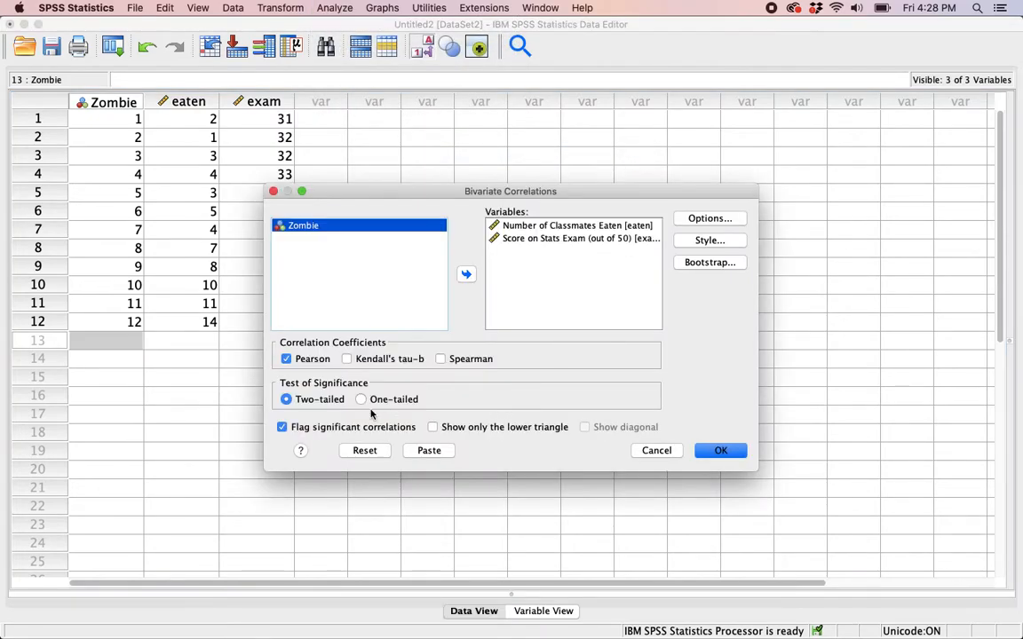
{"action": "left_click", "coordinate": [432, 427]}
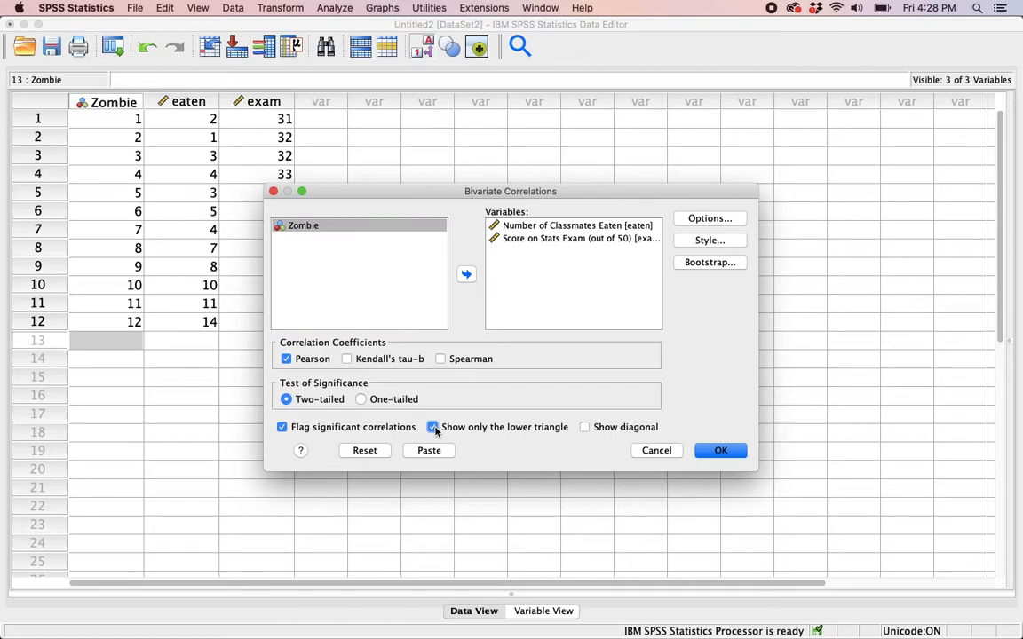
{"action": "left_click", "coordinate": [585, 427]}
{"action": "left_click", "coordinate": [725, 452]}
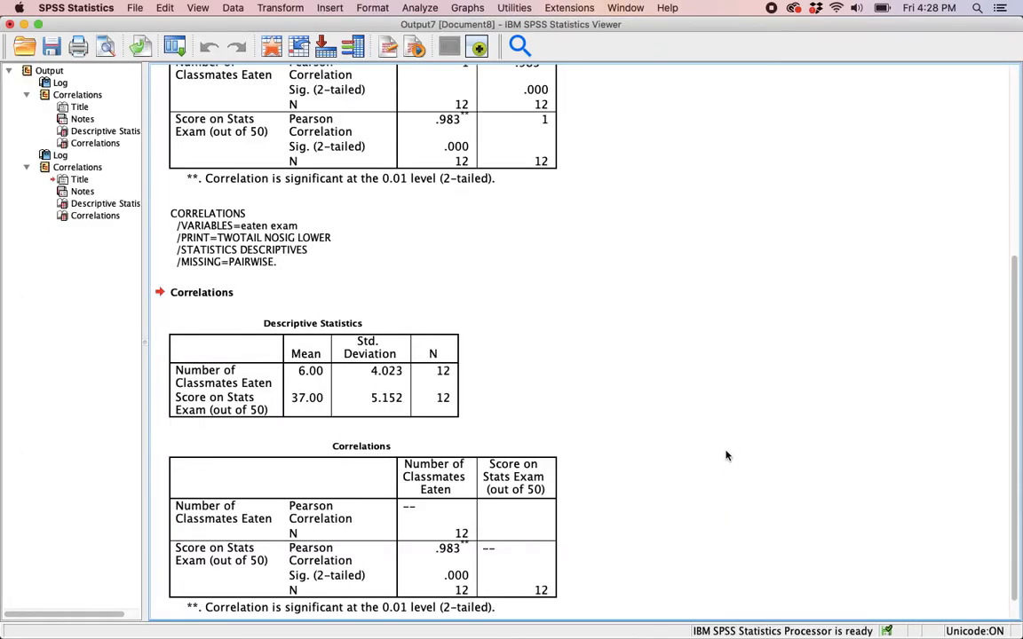
{"action": "left_click", "coordinate": [550, 519]}
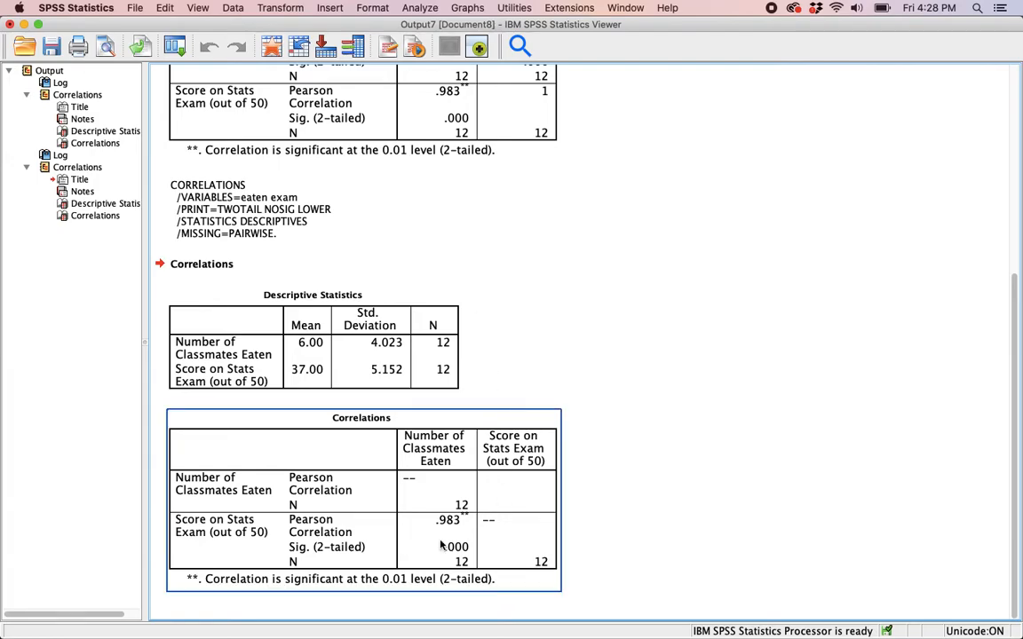
{"action": "scroll", "coordinate": [592, 379], "scroll_direction": "up", "scroll_amount": 1}
{"action": "scroll", "coordinate": [592, 379], "scroll_direction": "up", "scroll_amount": 5}
{"action": "scroll", "coordinate": [617, 331], "scroll_direction": "down", "scroll_amount": 6}
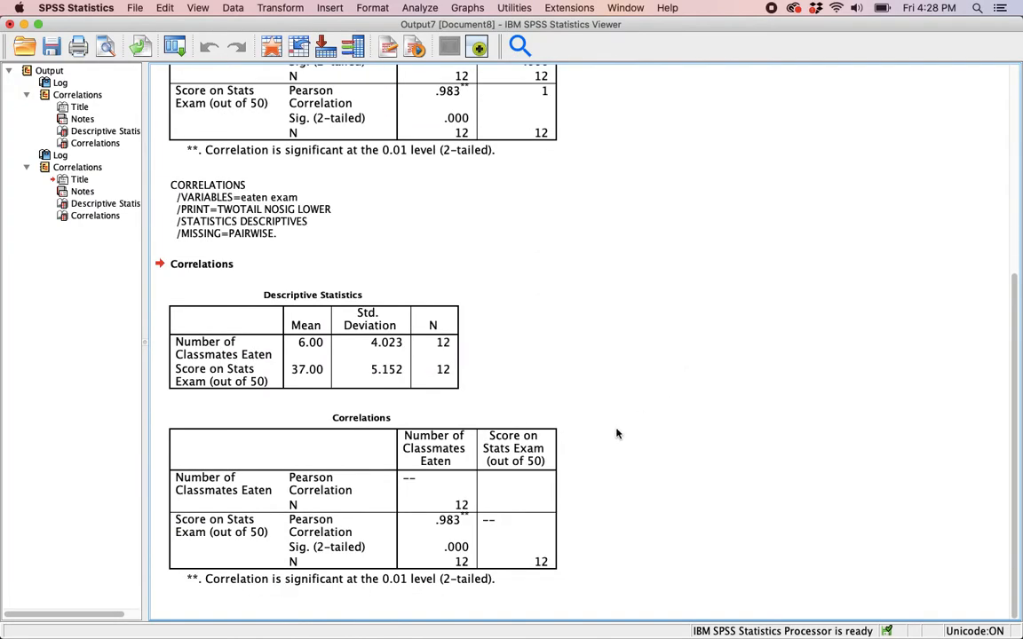
Rerun the bivariate correlation with only the lower triangle shown and the diagonal hidden.
{"action": "key", "text": "ctrl+Up"}
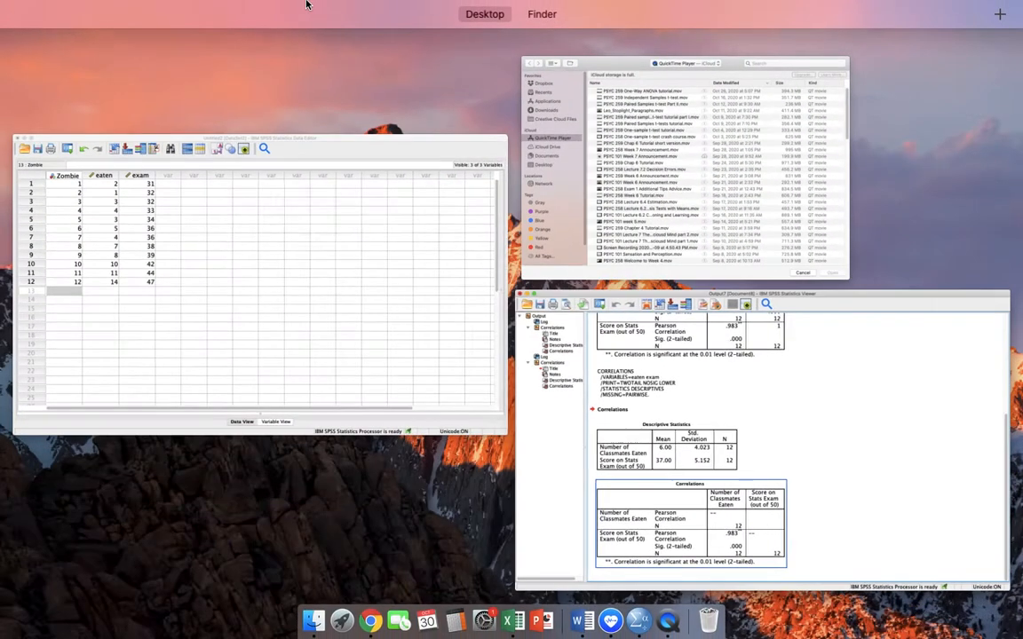
{"action": "key", "text": "ctrl+Up"}
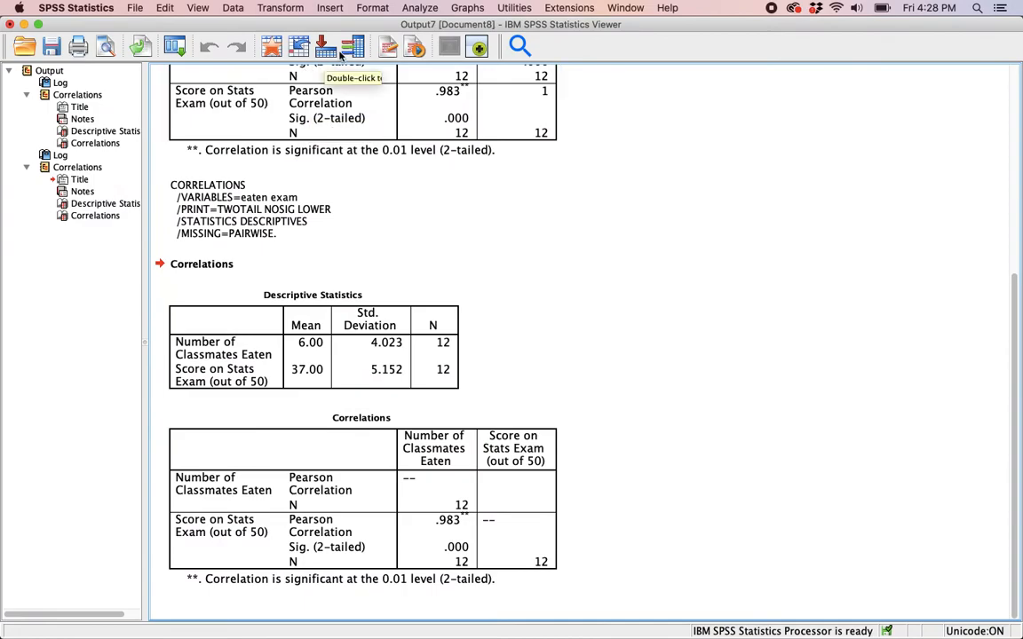
{"action": "left_click", "coordinate": [397, 8]}
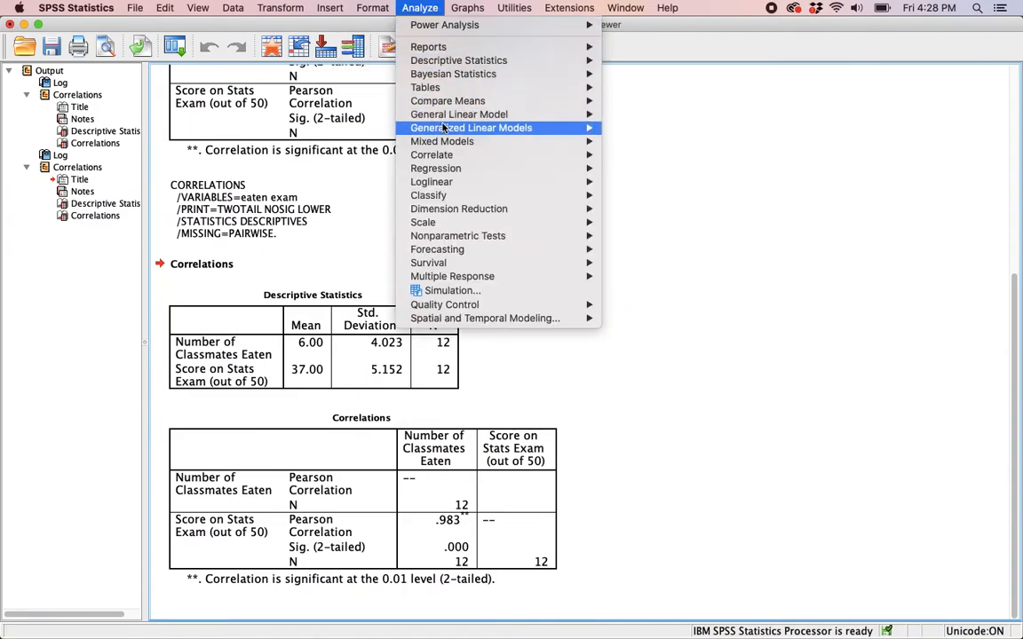
{"action": "mouse_move", "coordinate": [444, 196]}
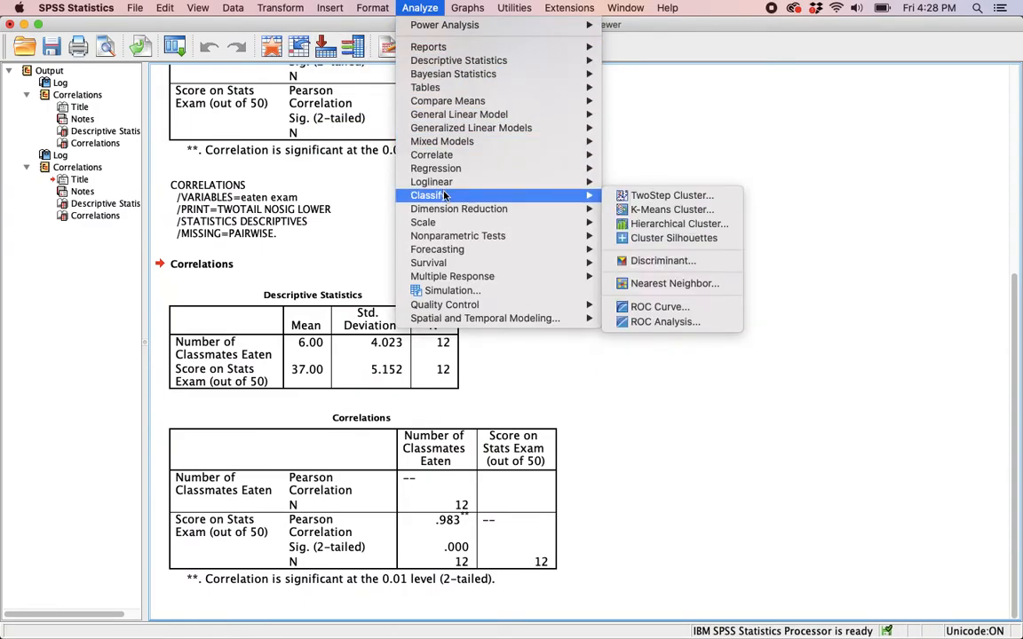
{"action": "mouse_move", "coordinate": [417, 152]}
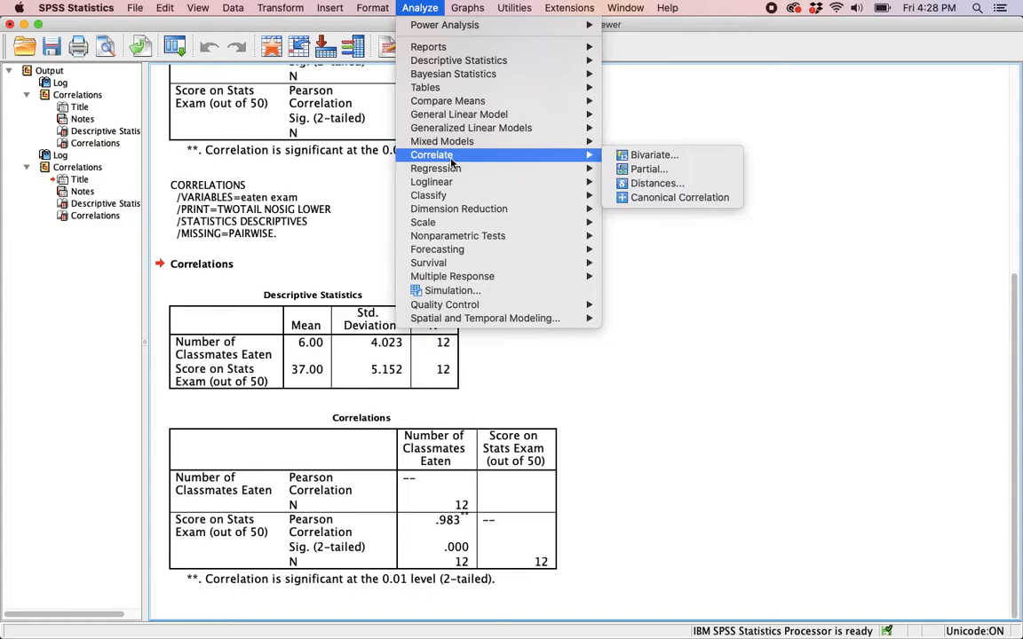
{"action": "left_click", "coordinate": [657, 156]}
{"action": "left_click", "coordinate": [584, 428]}
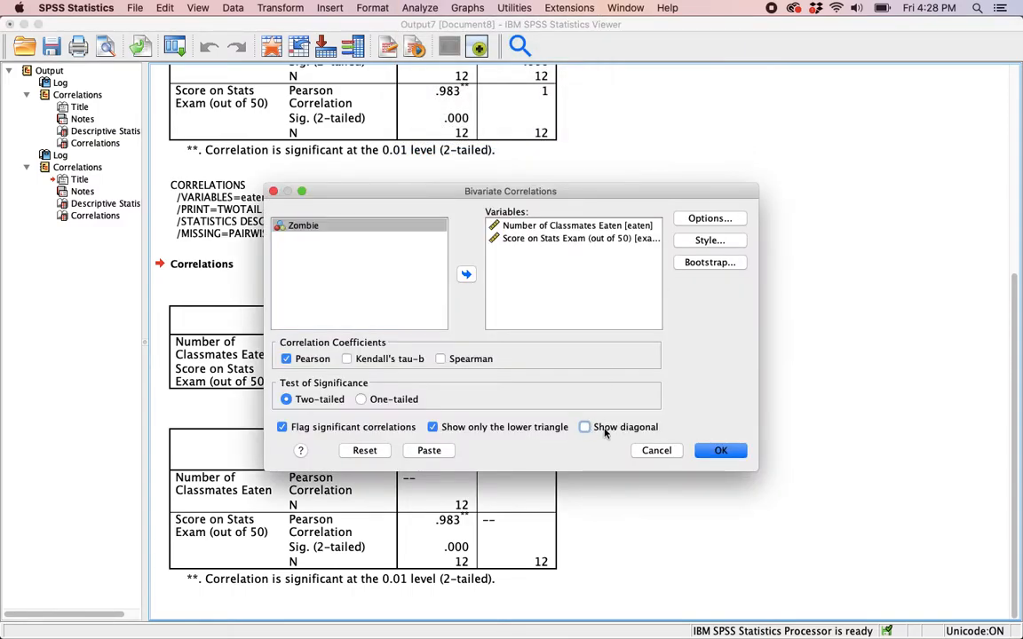
{"action": "left_click", "coordinate": [721, 451]}
{"action": "left_click", "coordinate": [721, 451]}
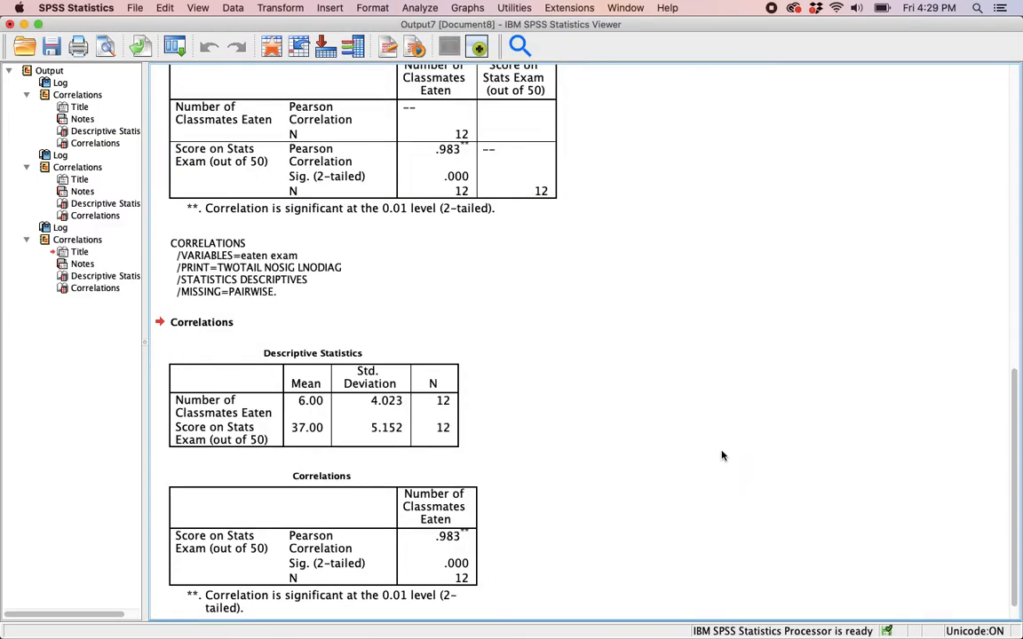
Compare the Correlations table without the diagonal against the lower-triangle and full versions in the output.
{"action": "left_click", "coordinate": [456, 564]}
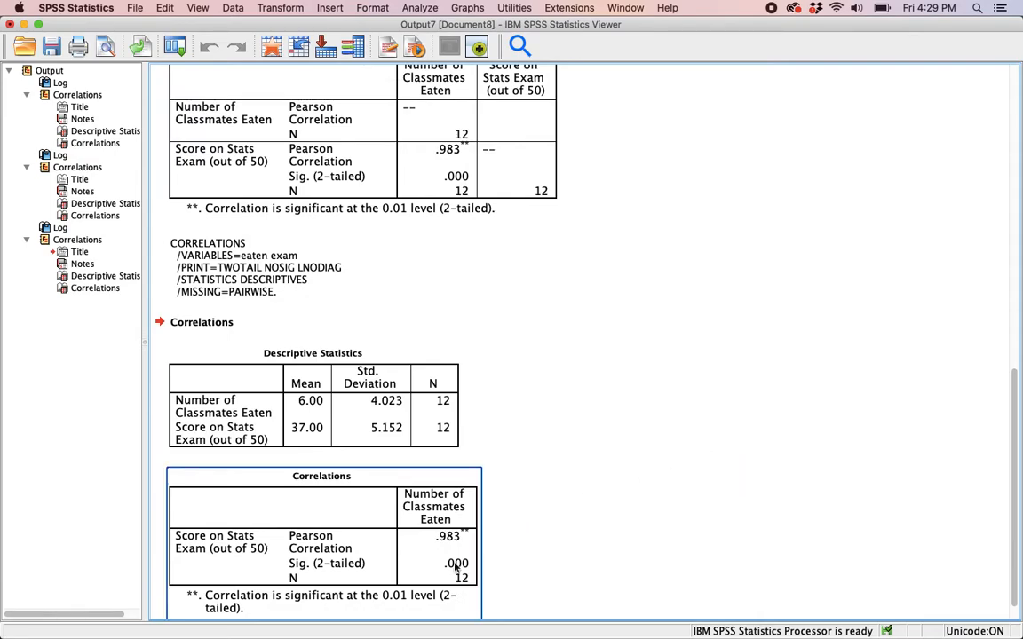
{"action": "scroll", "coordinate": [456, 564], "scroll_direction": "down", "scroll_amount": 1}
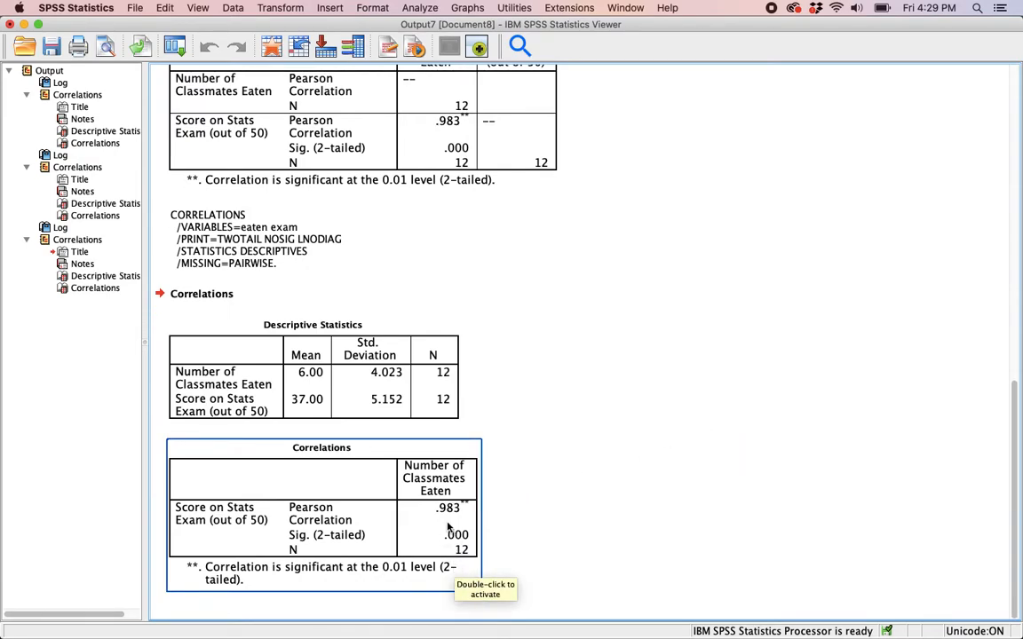
{"action": "left_click", "coordinate": [568, 517]}
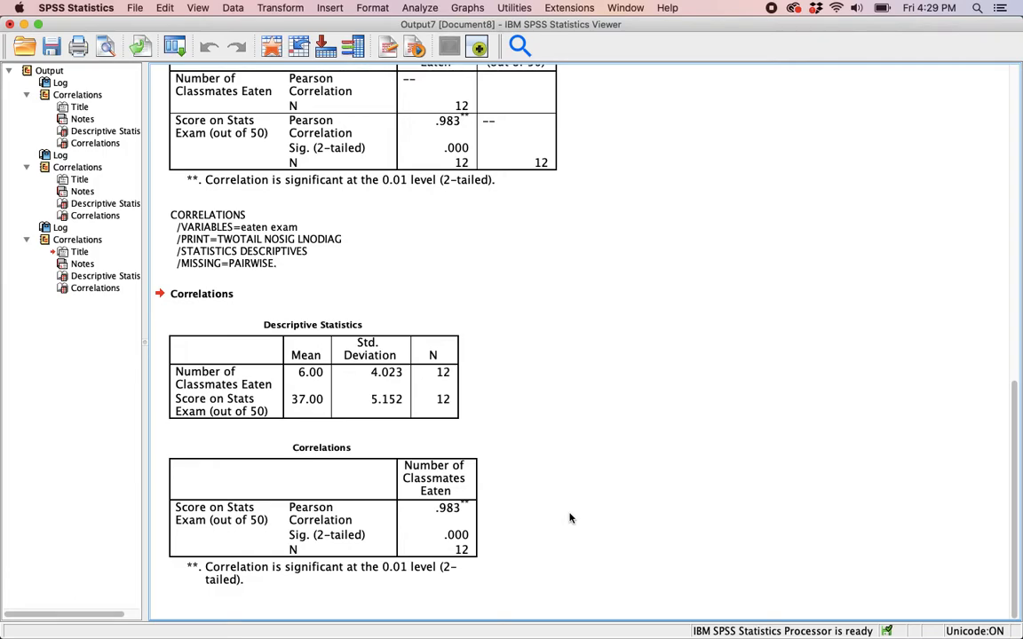
{"action": "scroll", "coordinate": [571, 518], "scroll_direction": "up", "scroll_amount": 10}
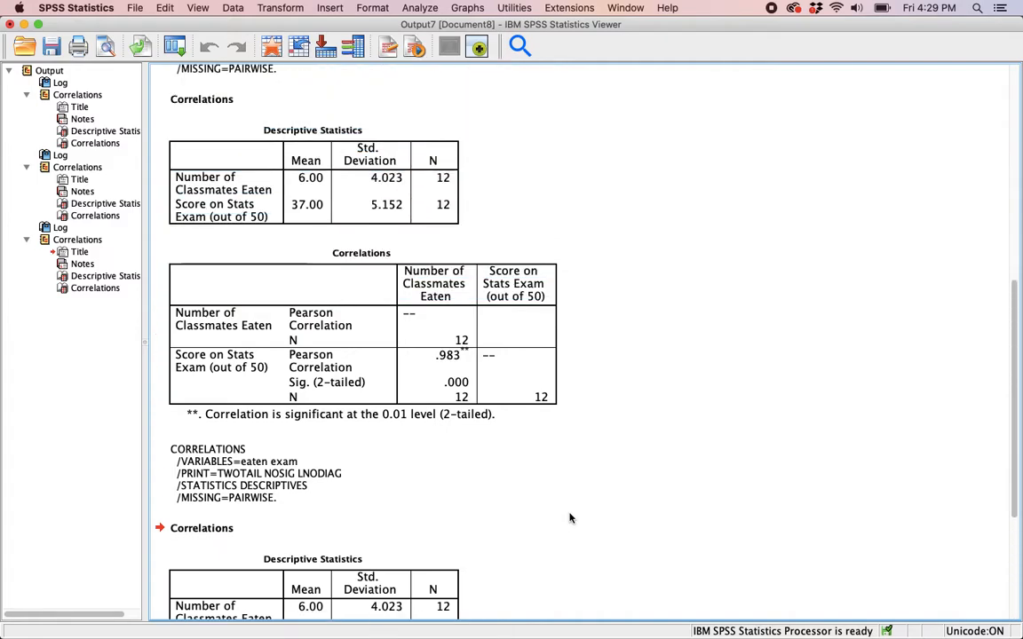
{"action": "left_click", "coordinate": [524, 382]}
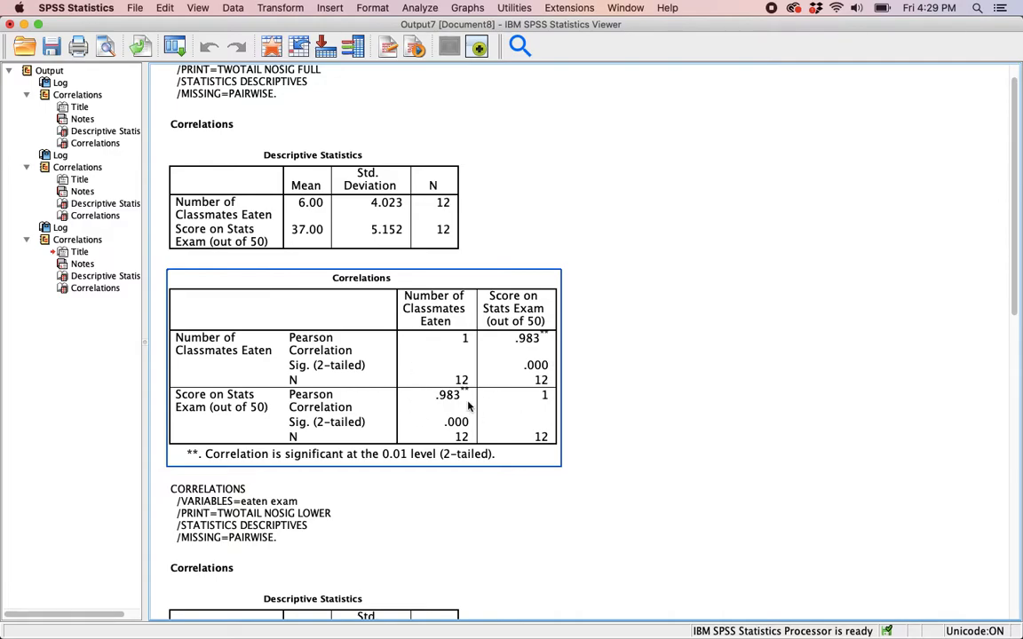
{"action": "left_click", "coordinate": [639, 383]}
{"action": "left_click", "coordinate": [372, 385]}
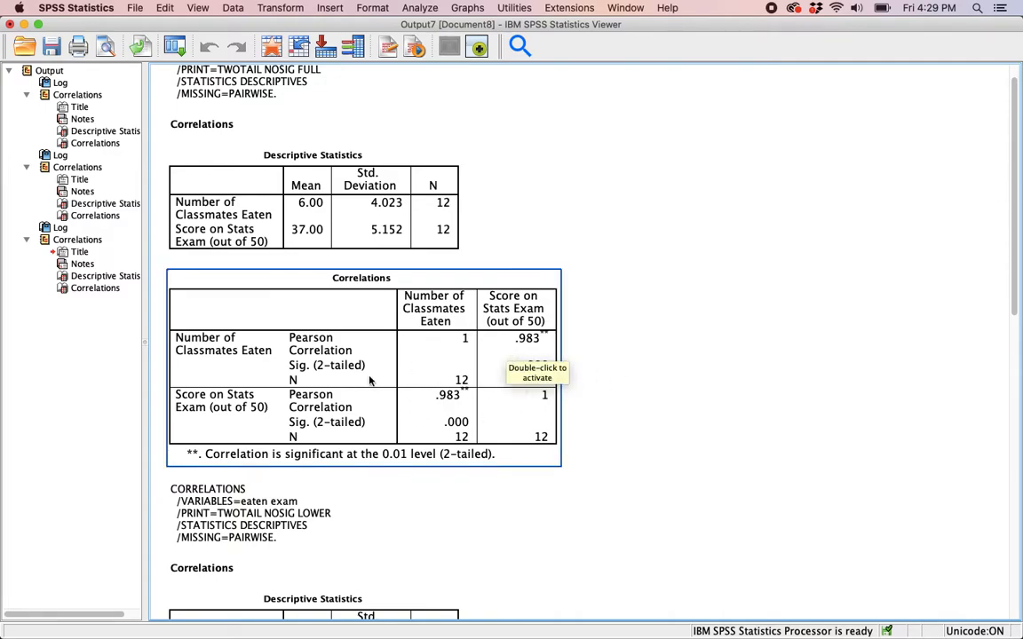
{"action": "left_click", "coordinate": [632, 359]}
{"action": "scroll", "coordinate": [634, 359], "scroll_direction": "down", "scroll_amount": 5}
{"action": "left_click", "coordinate": [476, 497]}
{"action": "left_click", "coordinate": [652, 501]}
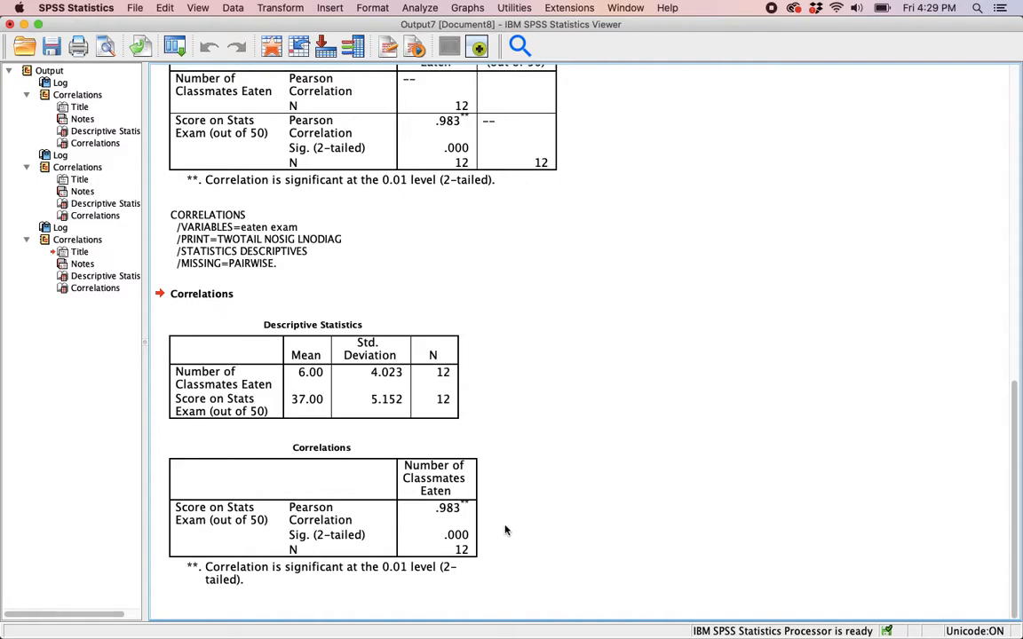
{"action": "left_click", "coordinate": [466, 520]}
Set up a linear regression with Score on Stats Exam as dependent and Number of Classmates Eaten as independent variable.
{"action": "left_click", "coordinate": [415, 9]}
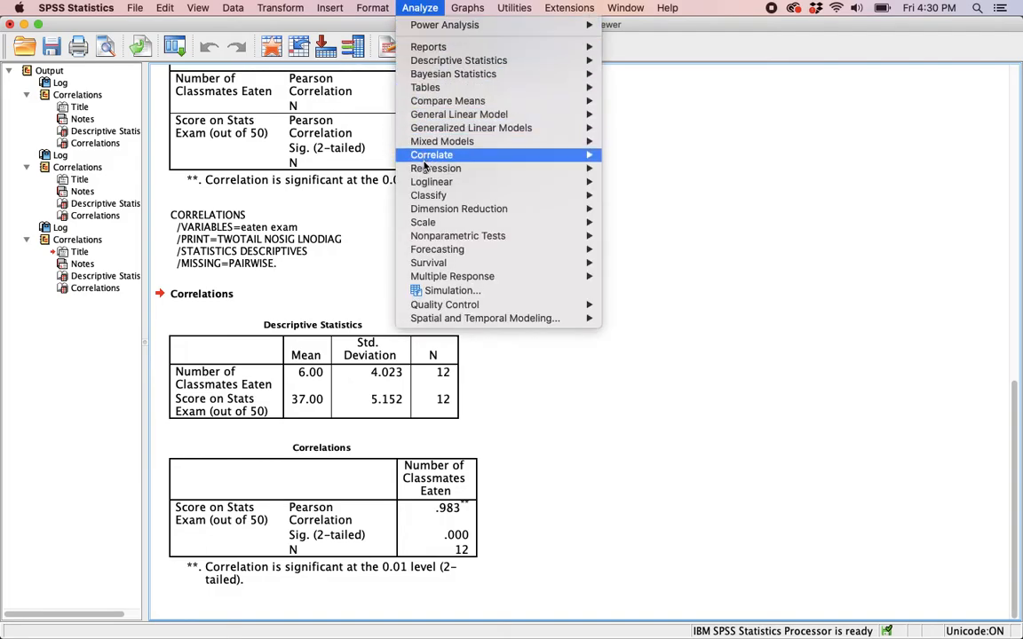
{"action": "mouse_move", "coordinate": [427, 171]}
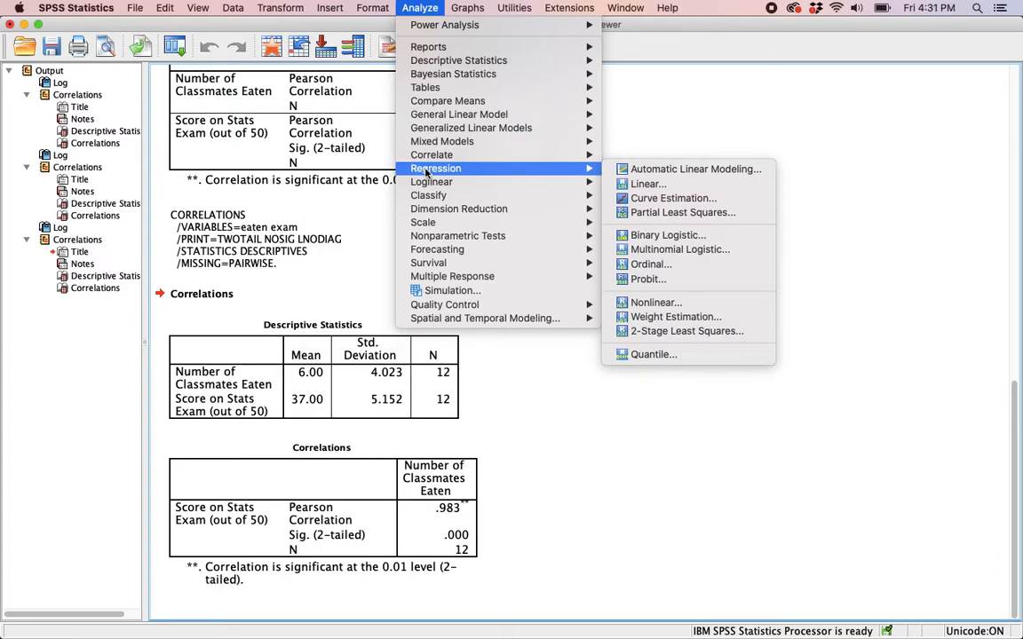
{"action": "left_click", "coordinate": [586, 170]}
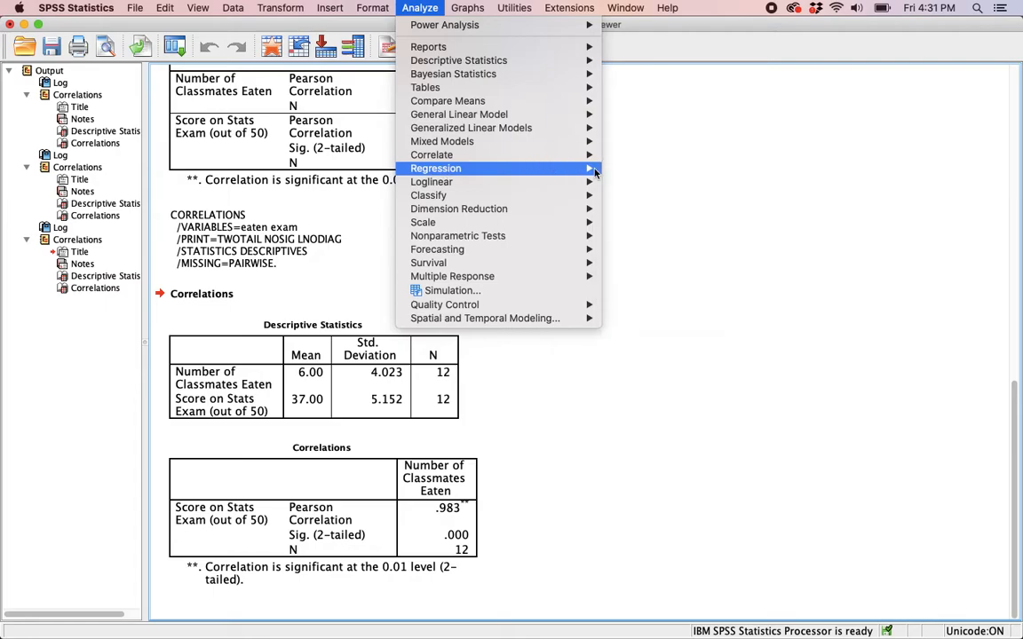
{"action": "mouse_move", "coordinate": [578, 168]}
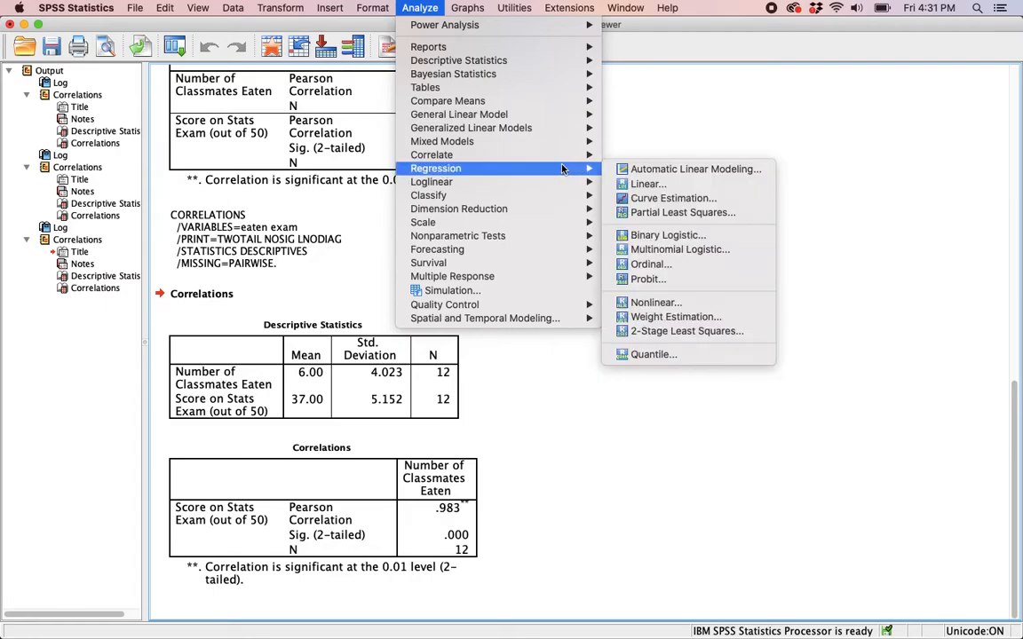
{"action": "left_click", "coordinate": [760, 186]}
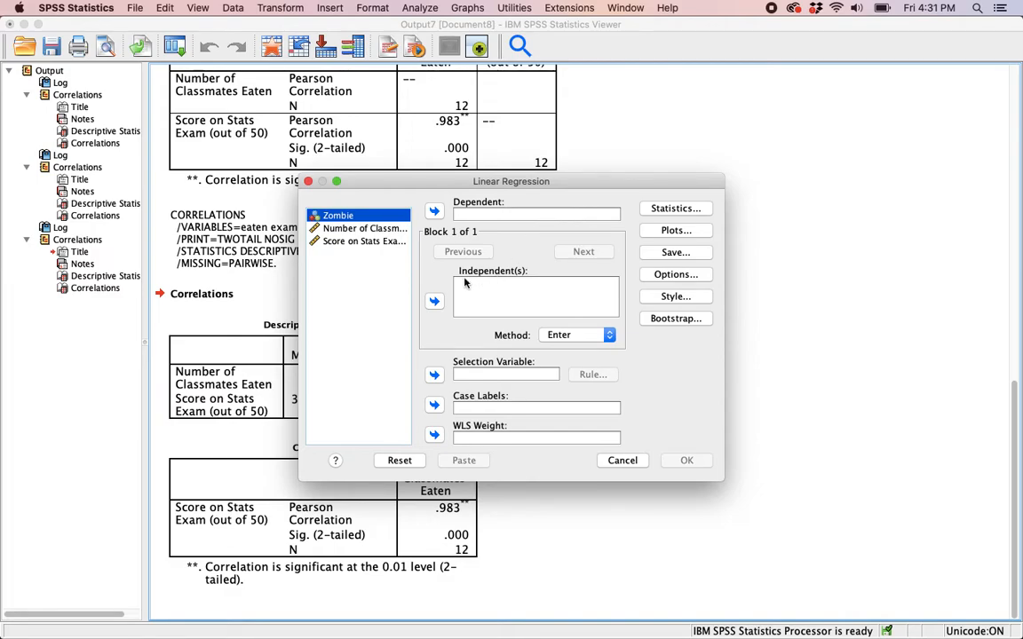
{"action": "left_click", "coordinate": [370, 242]}
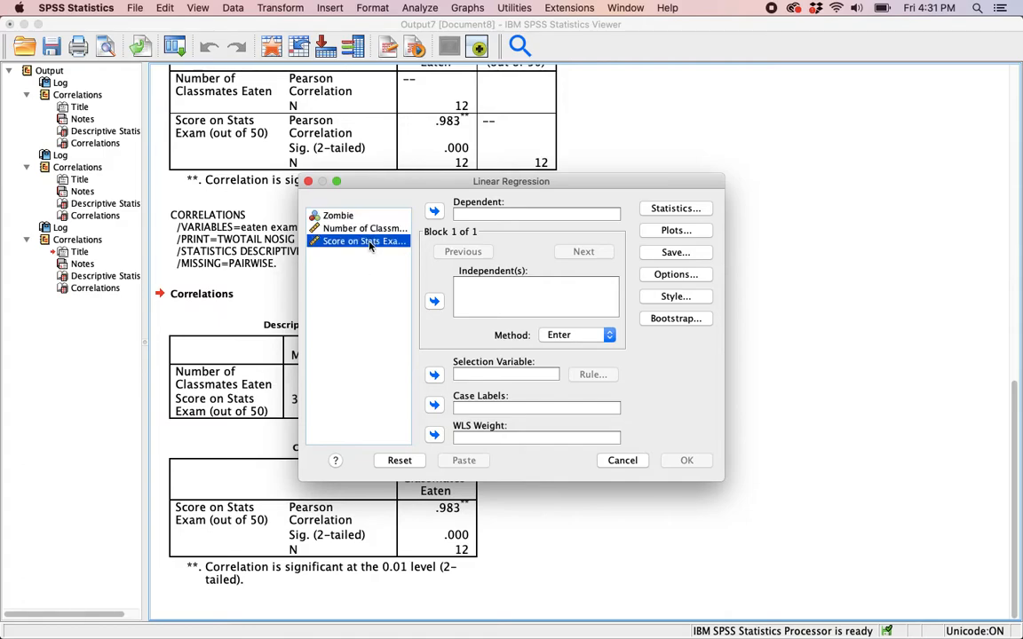
{"action": "left_click", "coordinate": [434, 211]}
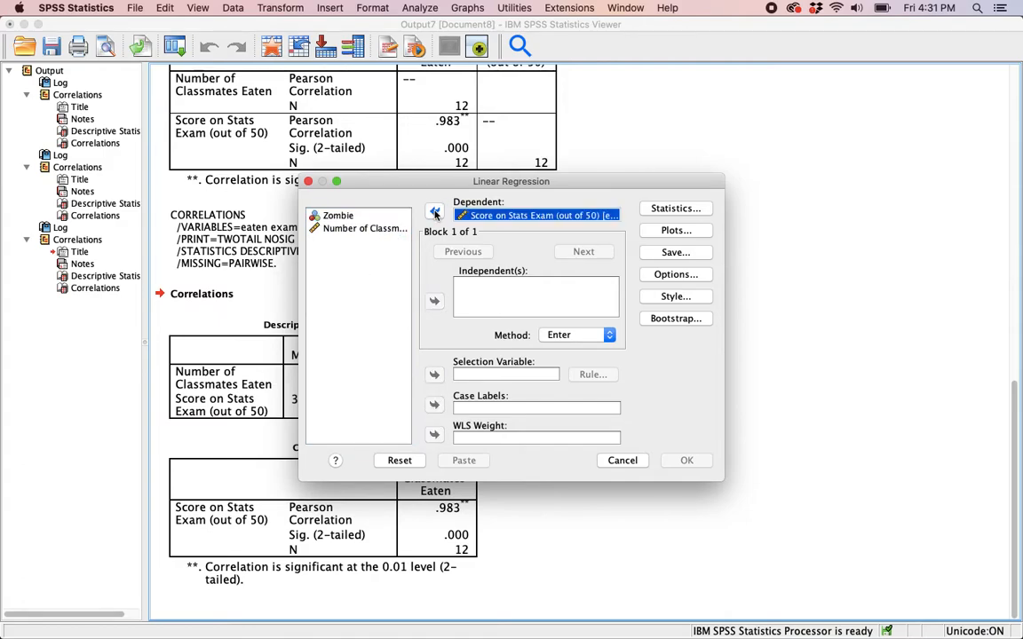
{"action": "left_click", "coordinate": [364, 230]}
{"action": "left_click", "coordinate": [434, 302]}
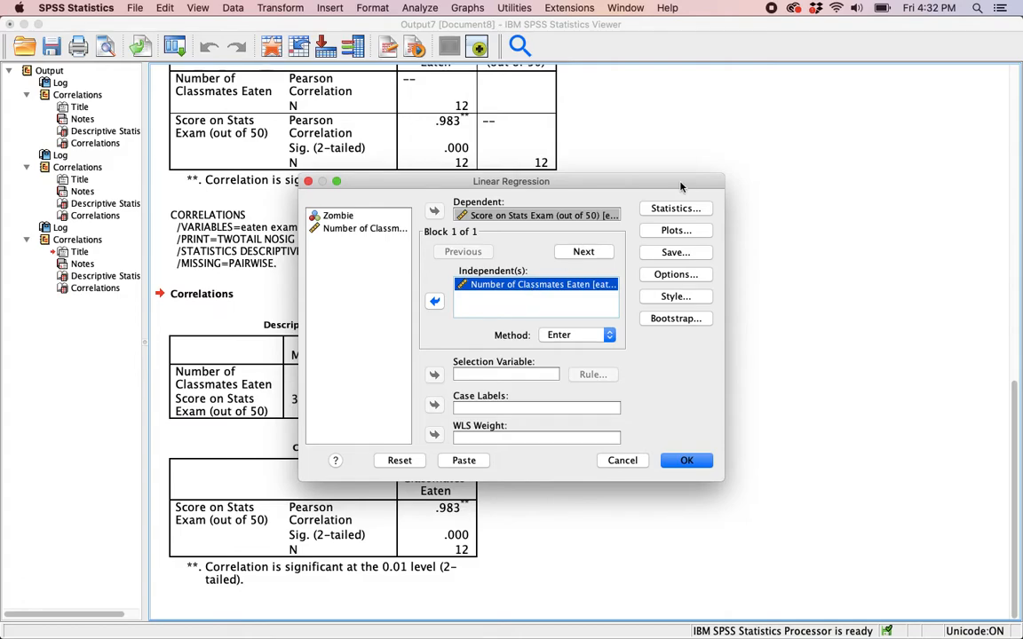
{"action": "left_click_drag", "start_coordinate": [606, 185], "coordinate": [606, 166]}
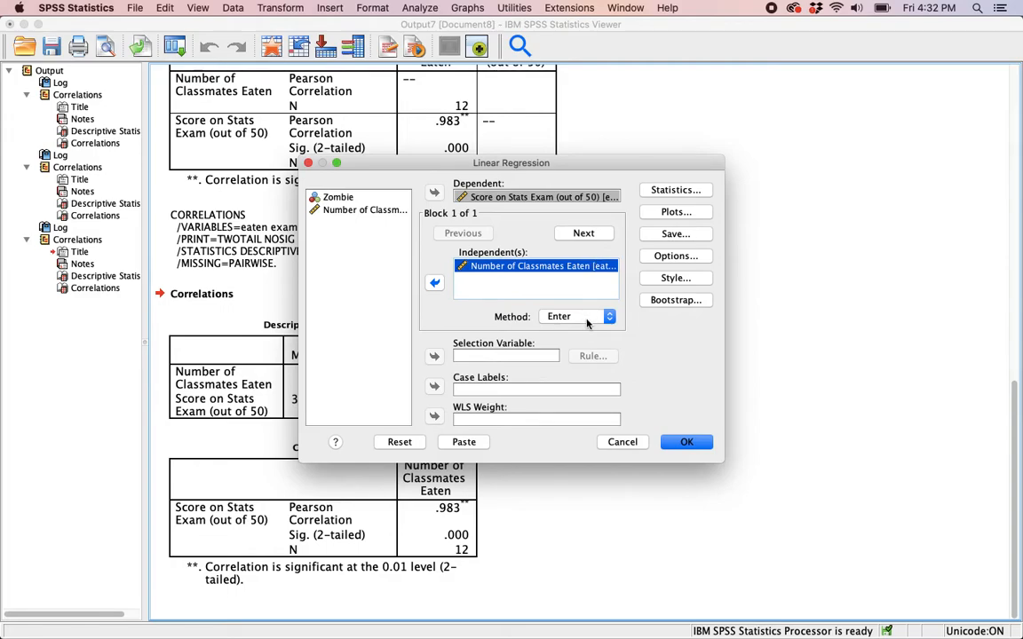
Try the Descriptives option in the linear regression statistics, keeping Estimates and Model fit selected.
{"action": "left_click", "coordinate": [696, 190]}
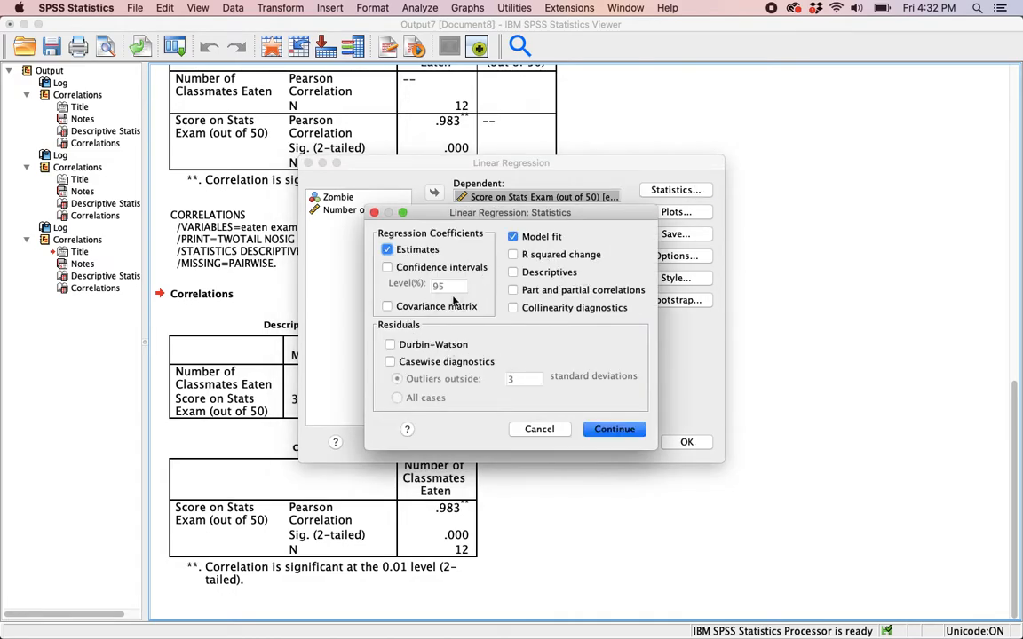
{"action": "left_click", "coordinate": [546, 276]}
{"action": "left_click", "coordinate": [546, 275]}
{"action": "left_click", "coordinate": [593, 429]}
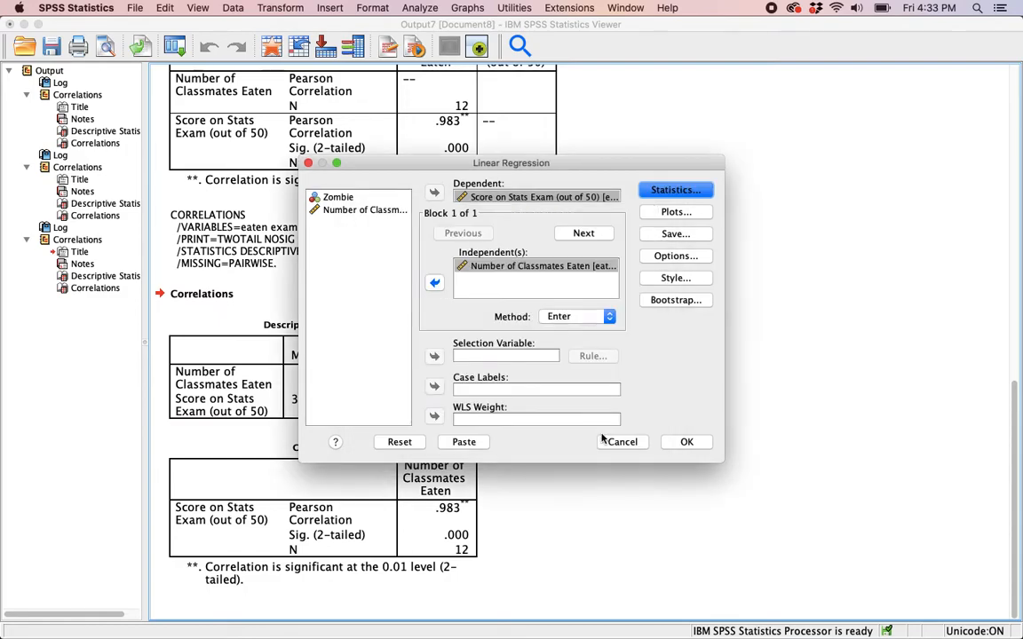
Review the linear regression's plot options and statistics options, leaving both sets of choices as they are.
{"action": "left_click", "coordinate": [677, 212]}
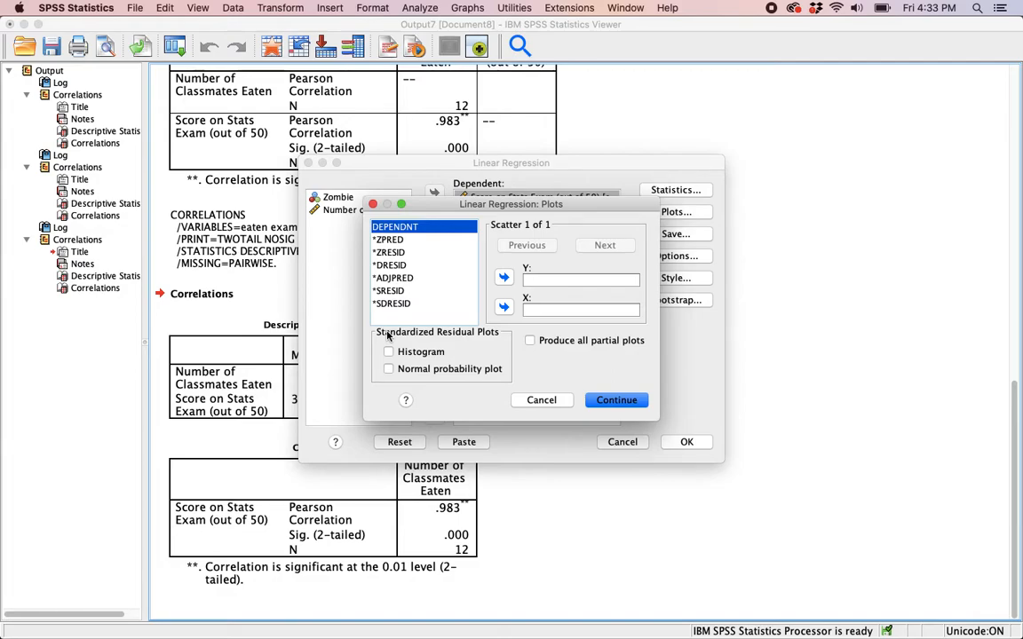
{"action": "left_click", "coordinate": [540, 400]}
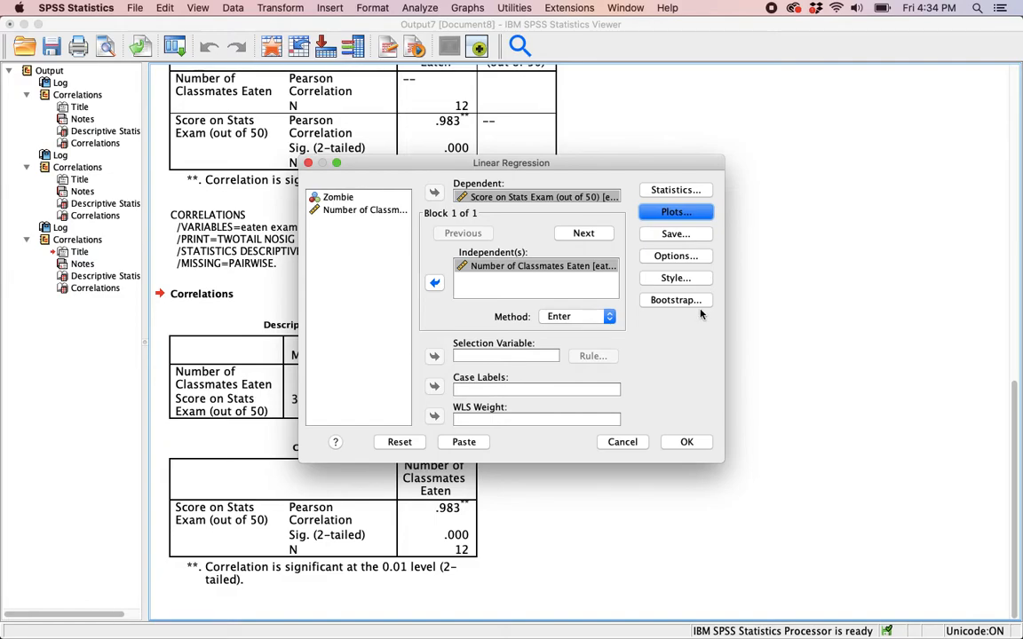
{"action": "left_click", "coordinate": [677, 191]}
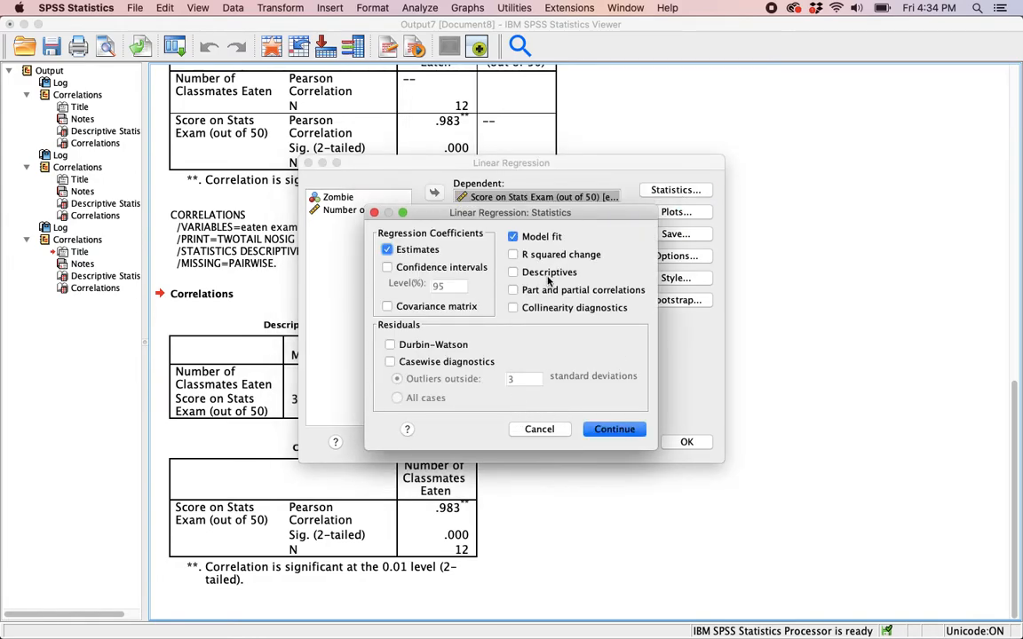
{"action": "left_click", "coordinate": [537, 429]}
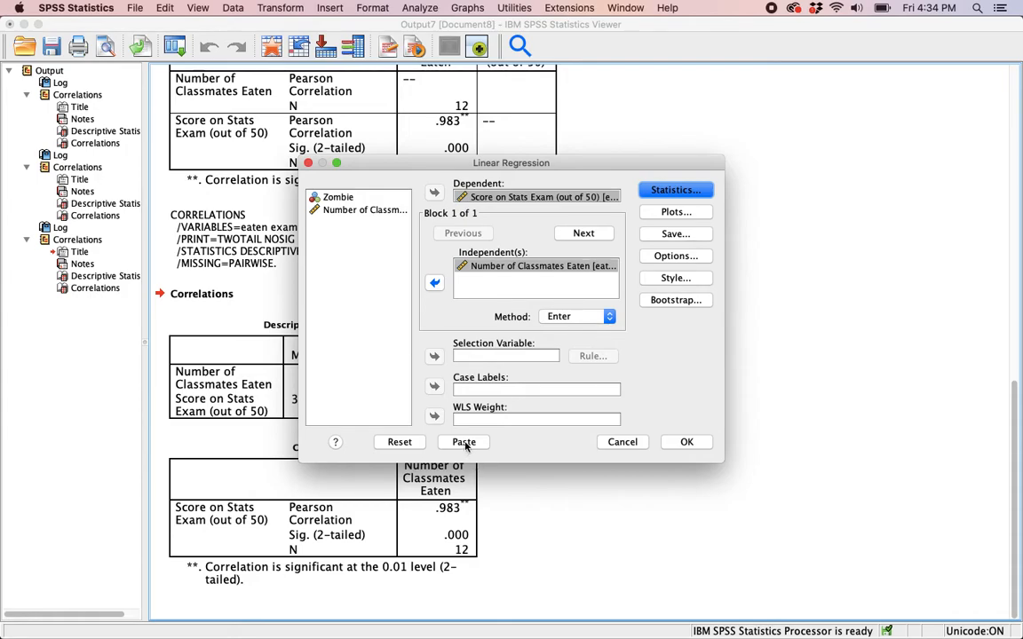
Run the linear regression predicting Score on Stats Exam from Number of Classmates Eaten with the Enter method.
{"action": "left_click", "coordinate": [688, 444]}
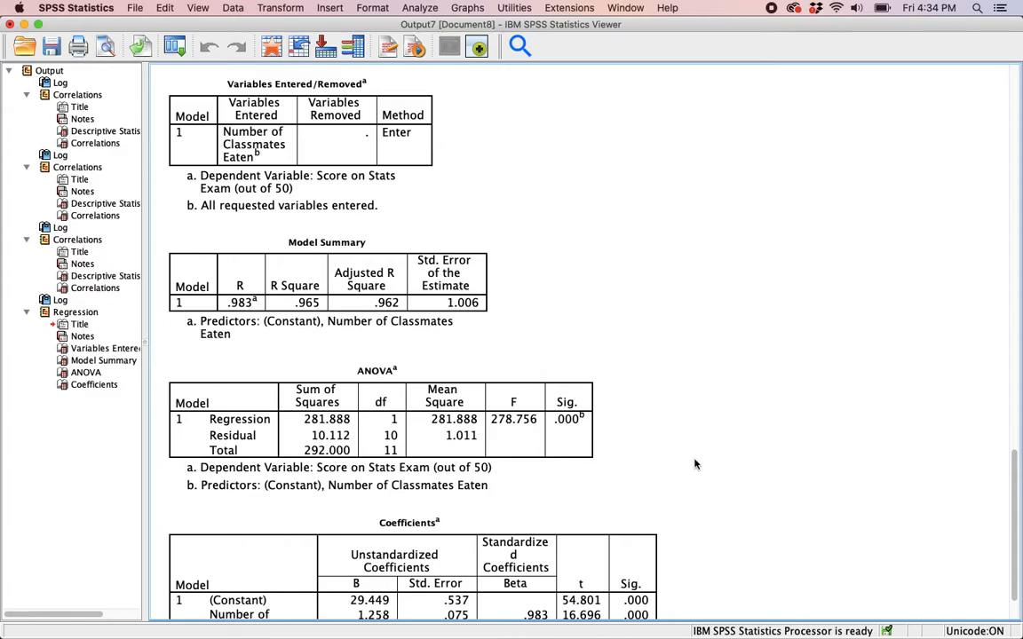
{"action": "scroll", "coordinate": [695, 464], "scroll_direction": "down", "scroll_amount": 3}
{"action": "scroll", "coordinate": [695, 463], "scroll_direction": "up", "scroll_amount": 2}
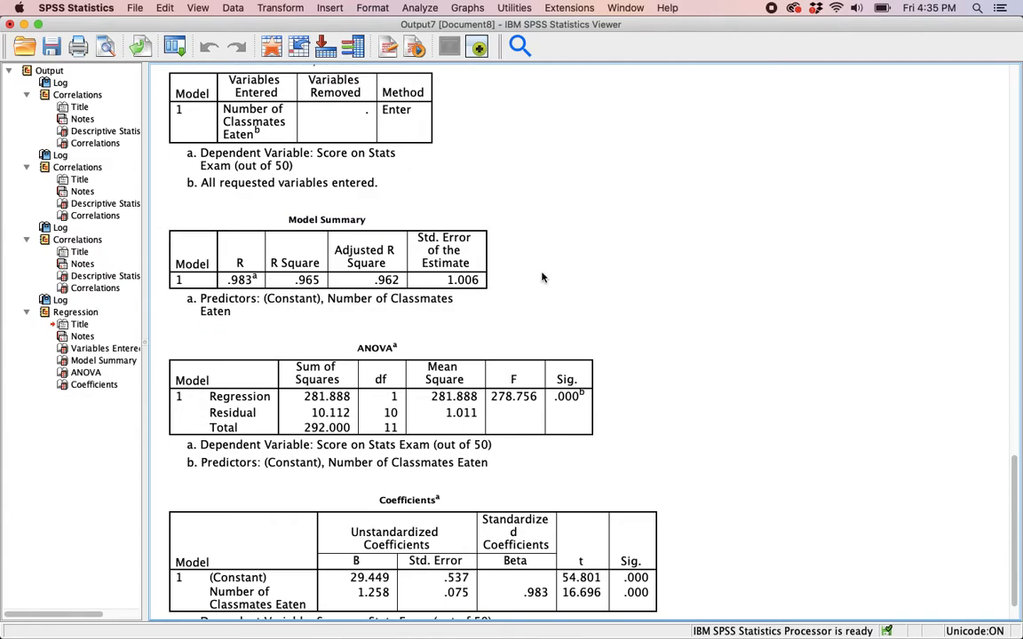
{"action": "scroll", "coordinate": [524, 275], "scroll_direction": "down", "scroll_amount": 2}
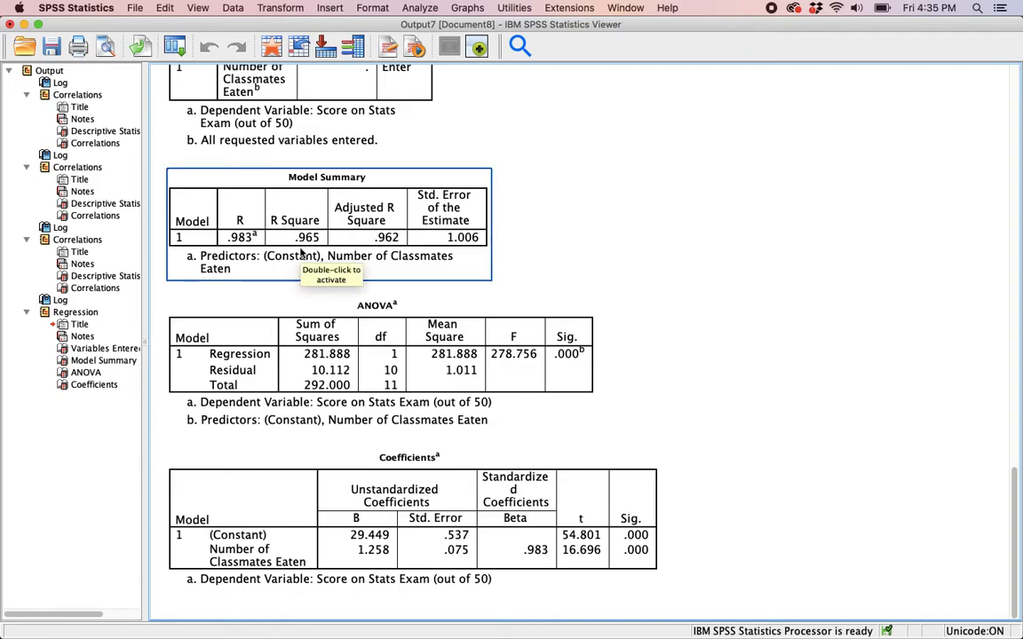
Examine the Model Summary table for R and R Square of the regression model.
{"action": "left_click", "coordinate": [697, 210]}
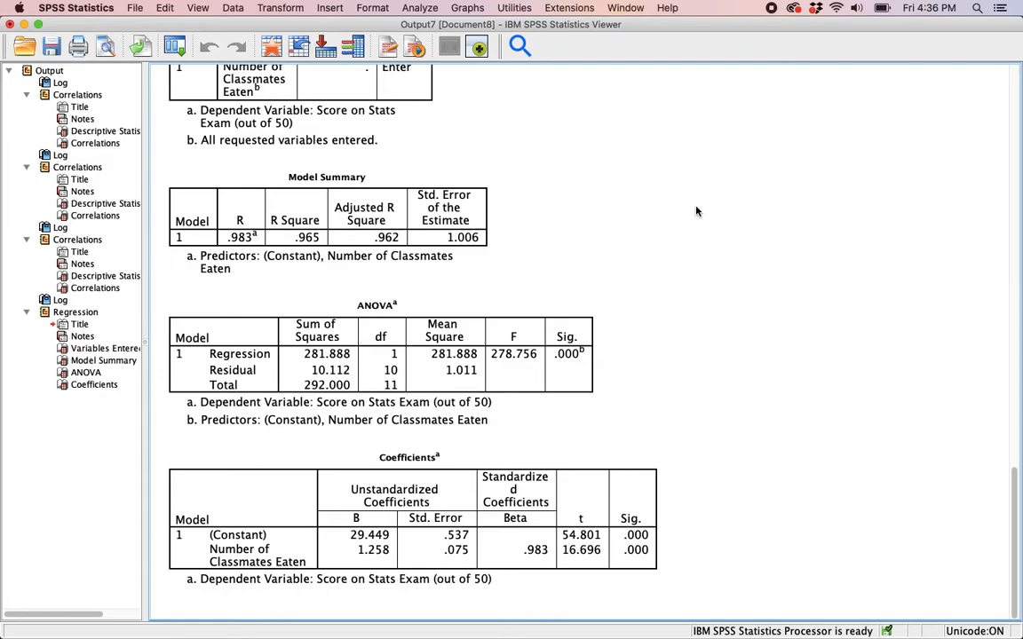
{"action": "left_click", "coordinate": [368, 189]}
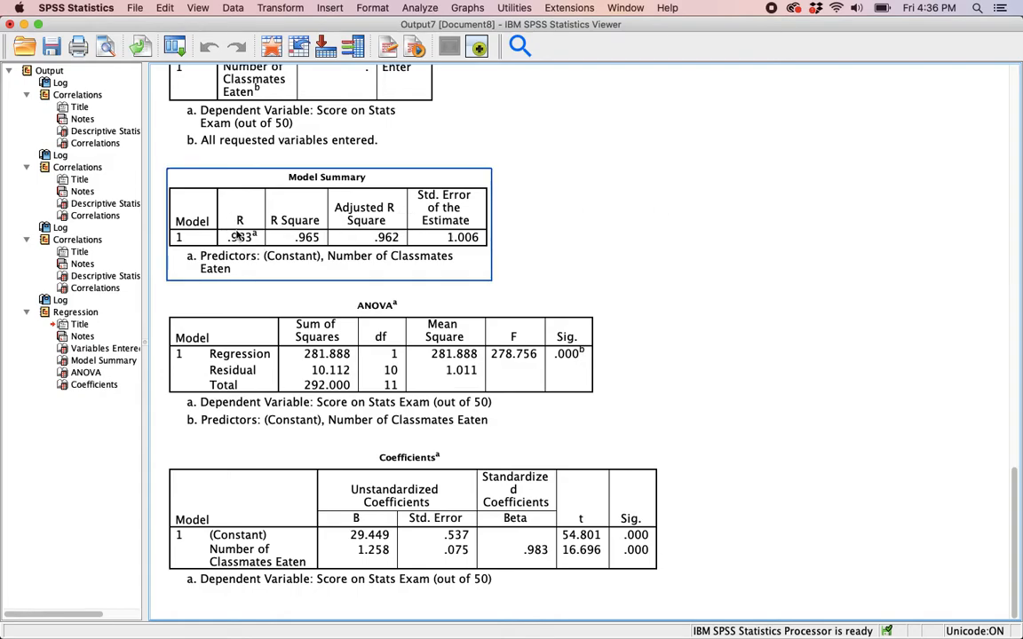
{"action": "left_click", "coordinate": [528, 255]}
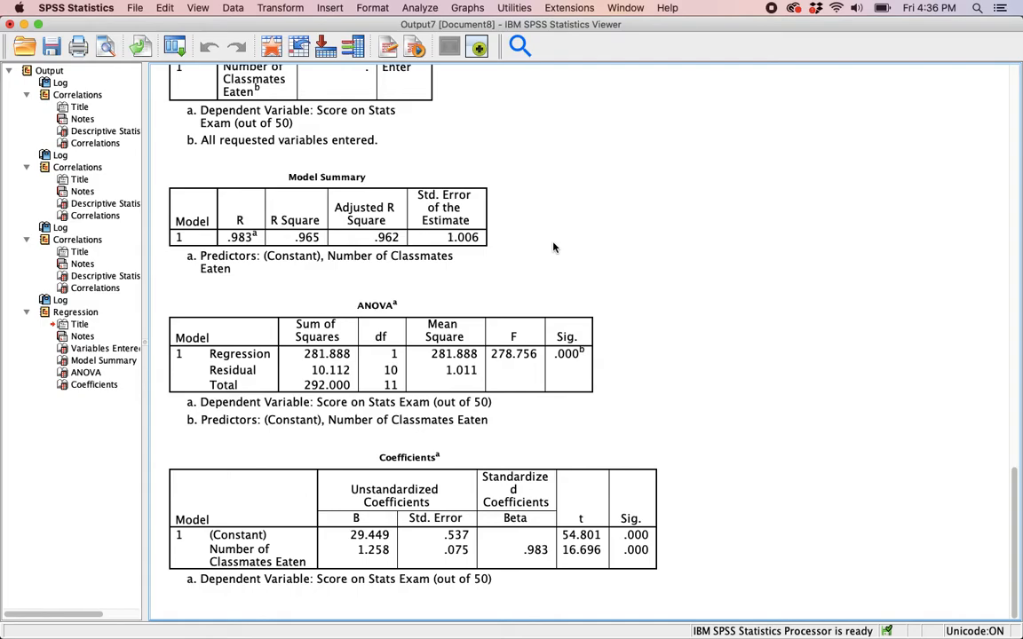
{"action": "left_click", "coordinate": [267, 236]}
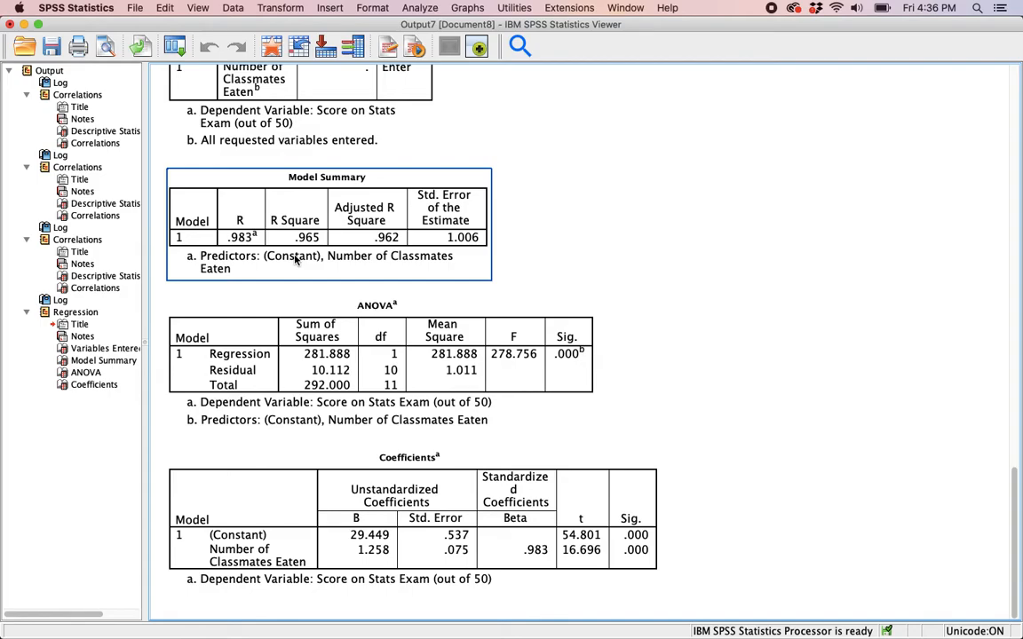
{"action": "left_click", "coordinate": [511, 208]}
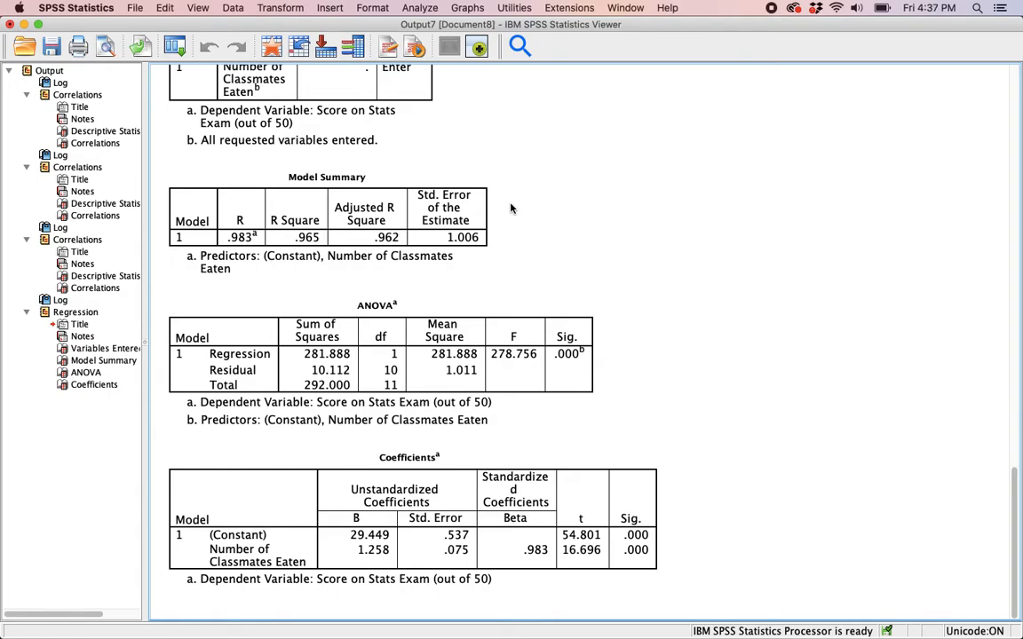
{"action": "left_click", "coordinate": [303, 173]}
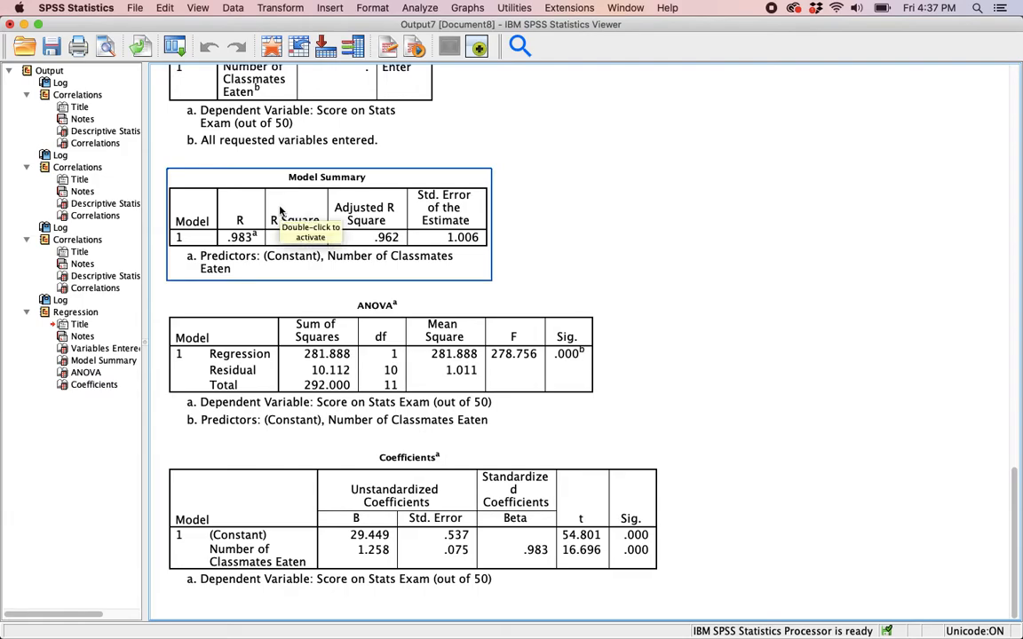
{"action": "left_click", "coordinate": [595, 222]}
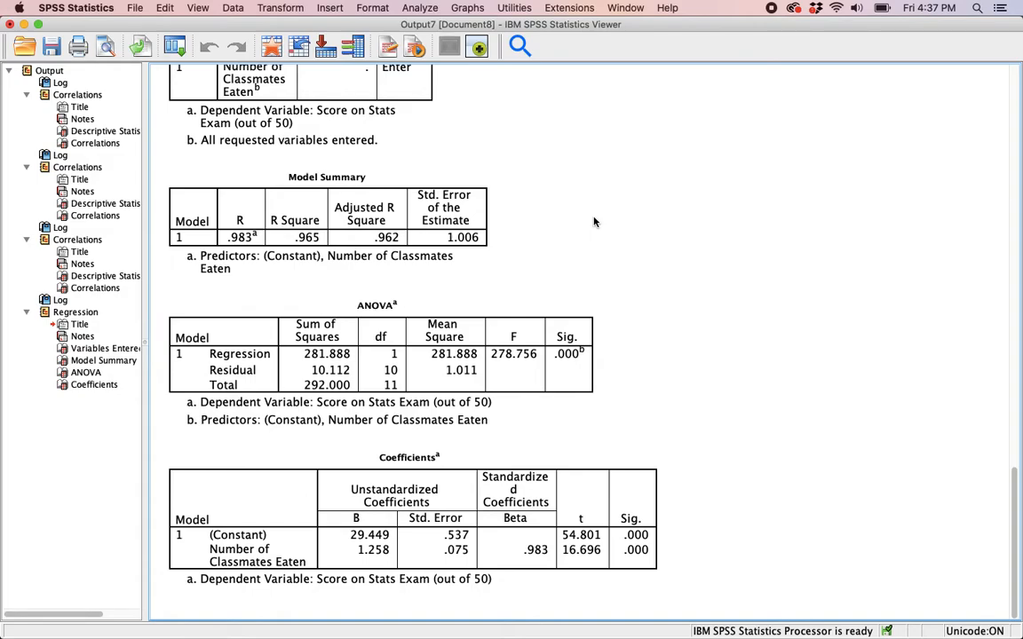
{"action": "left_click", "coordinate": [276, 175]}
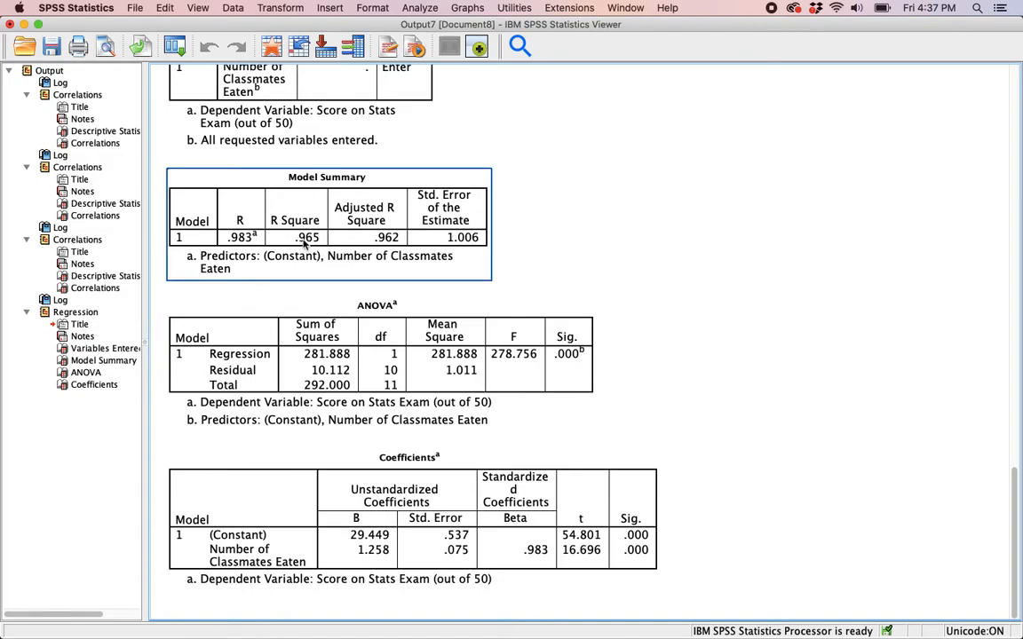
{"action": "left_click", "coordinate": [511, 202]}
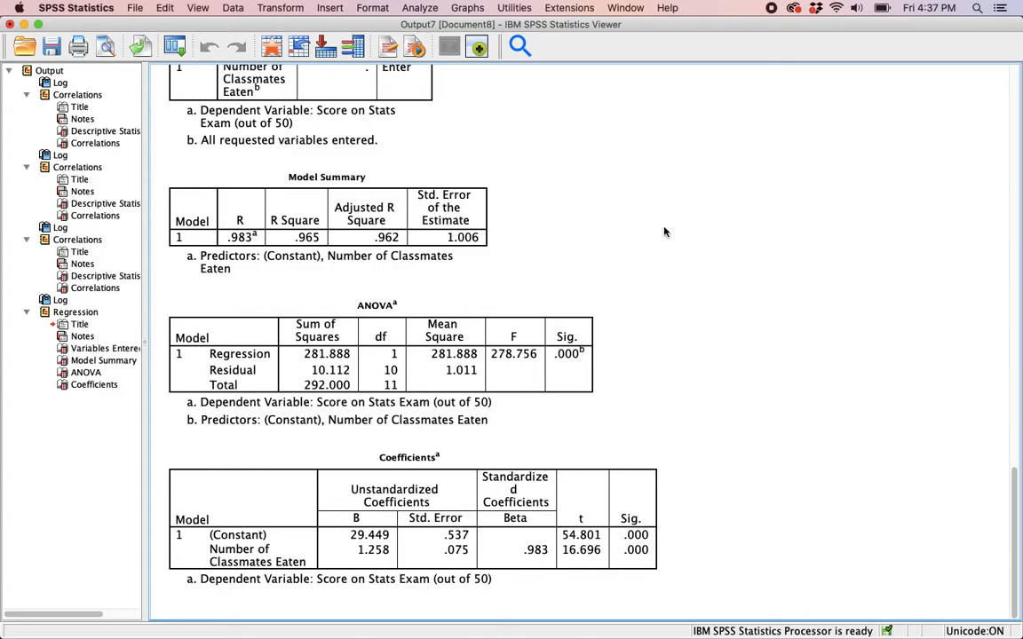
Examine the ANOVA table for the regression's degrees of freedom, F value and significance.
{"action": "left_click", "coordinate": [372, 352]}
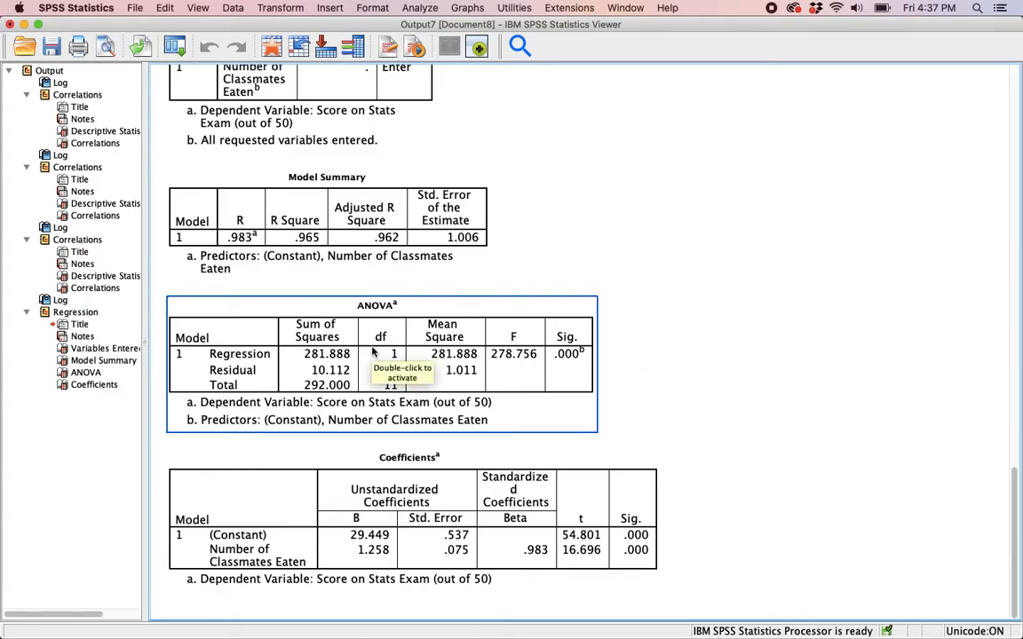
{"action": "left_click", "coordinate": [701, 360]}
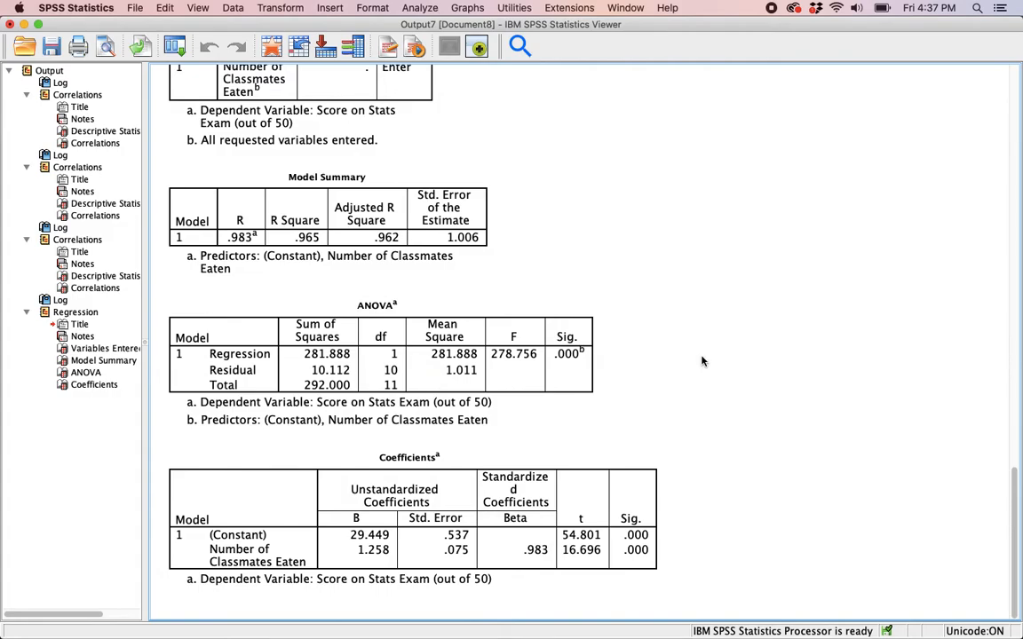
{"action": "left_click", "coordinate": [417, 302]}
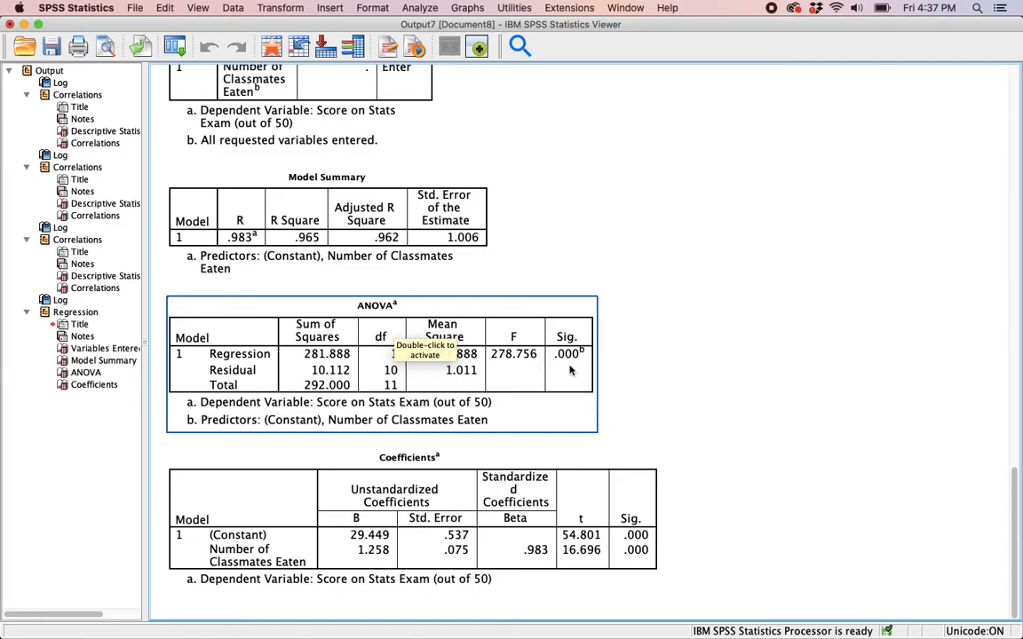
{"action": "left_click", "coordinate": [793, 392]}
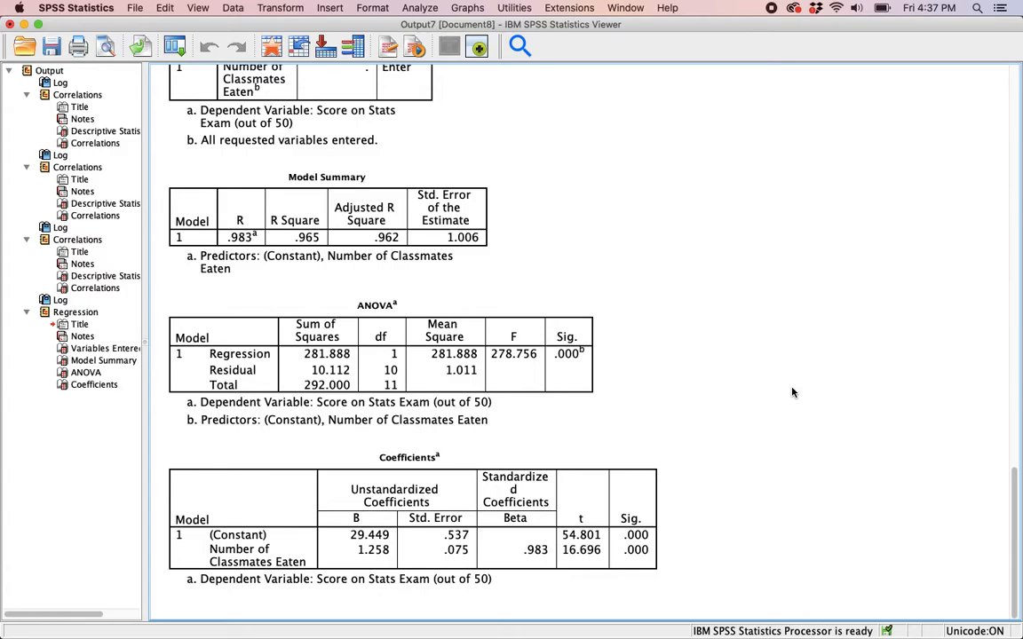
{"action": "left_click", "coordinate": [395, 356]}
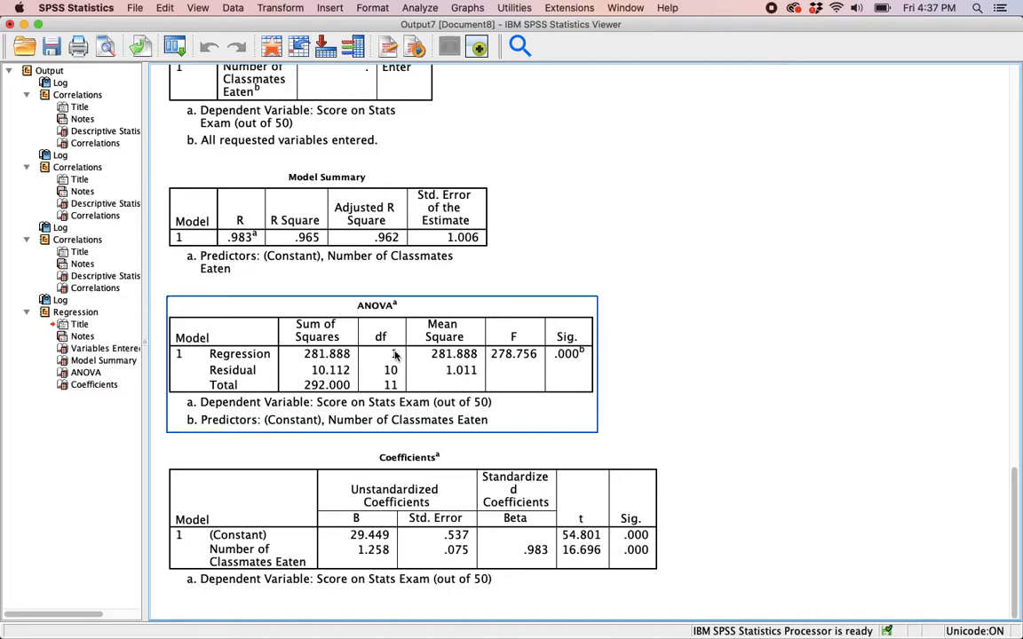
{"action": "left_click", "coordinate": [855, 425]}
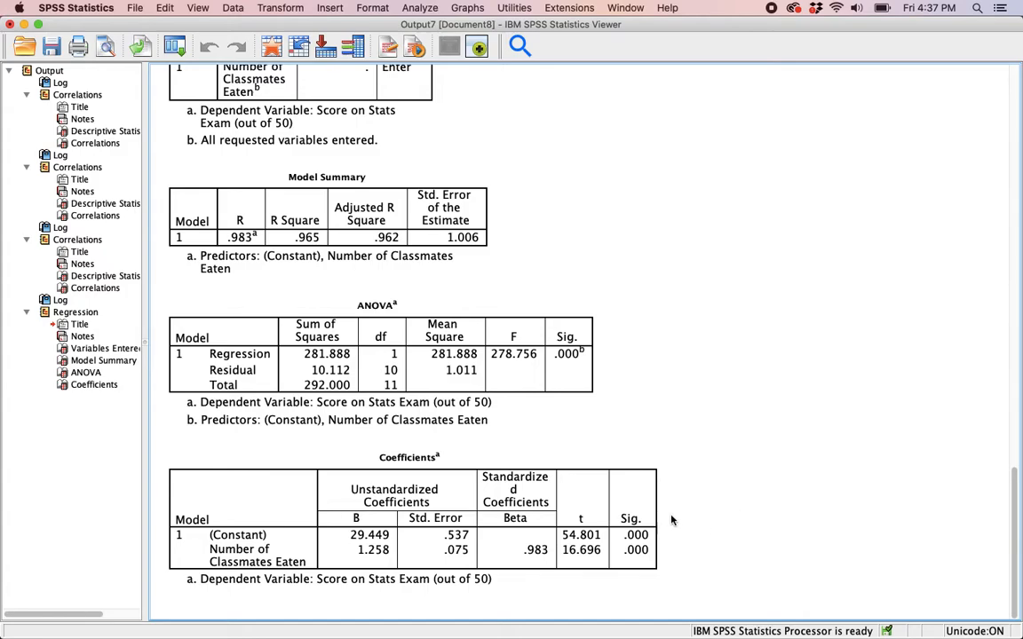
Examine the Coefficients table for the unstandardized B values of the constant and Number of Classmates Eaten.
{"action": "left_click", "coordinate": [315, 525]}
{"action": "left_click", "coordinate": [160, 540]}
{"action": "left_click", "coordinate": [187, 531]}
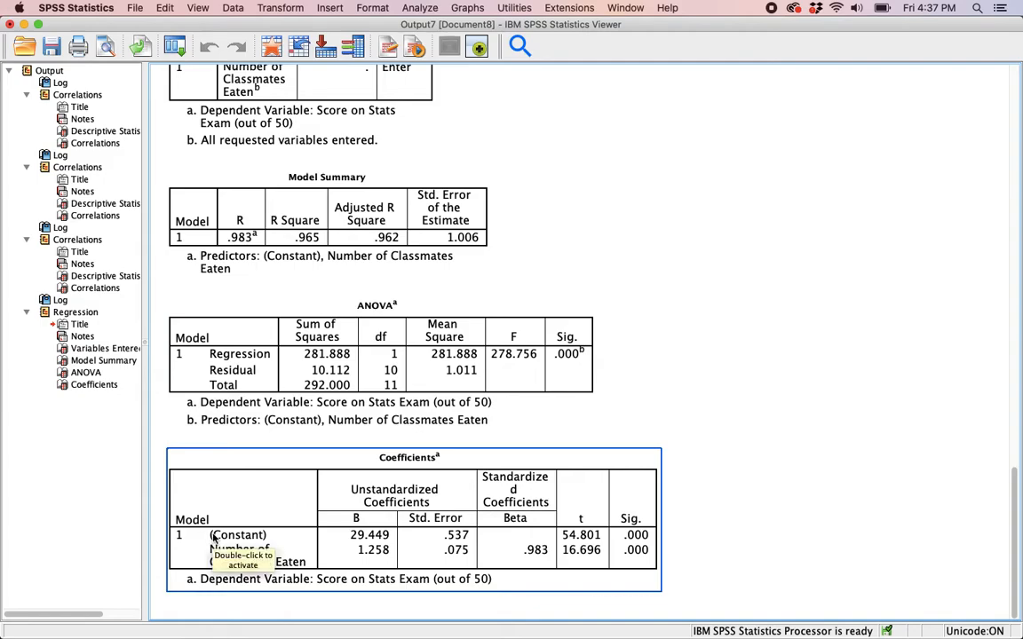
{"action": "left_click", "coordinate": [142, 582]}
{"action": "left_click", "coordinate": [178, 588]}
{"action": "left_click", "coordinate": [182, 603]}
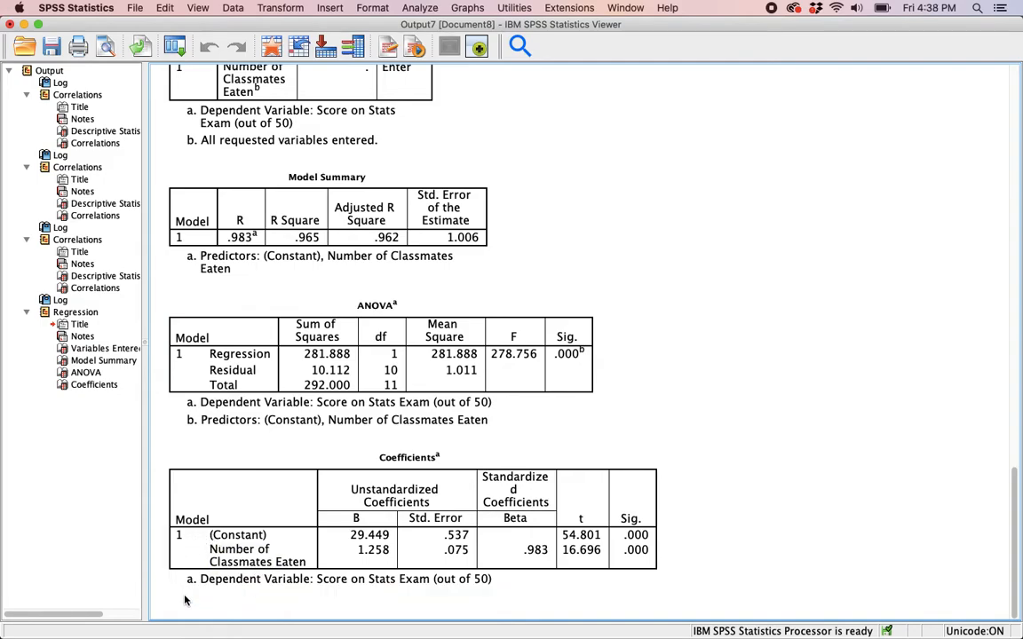
{"action": "left_click", "coordinate": [178, 538]}
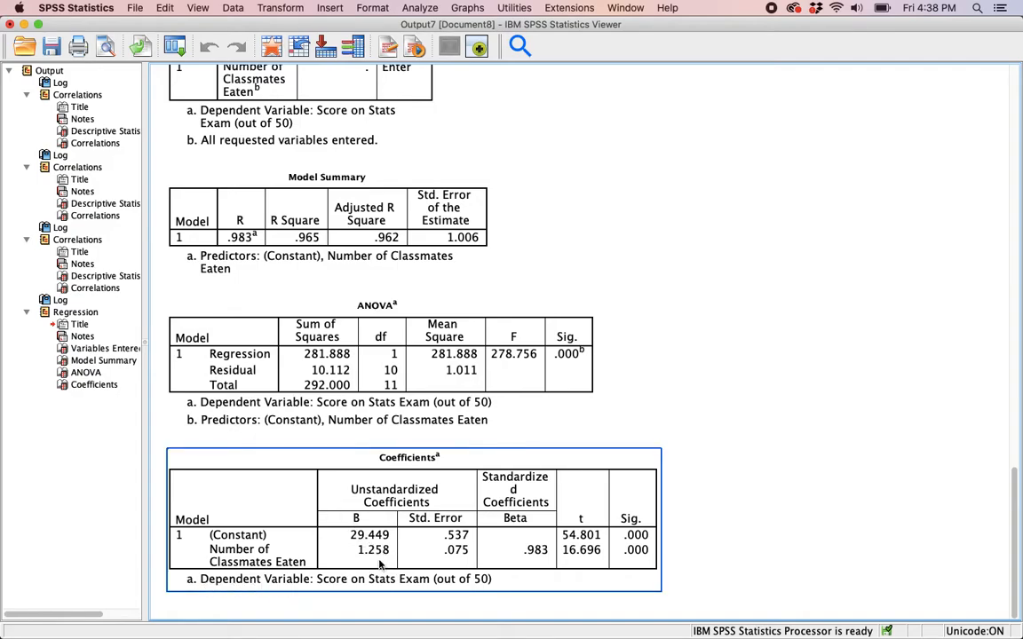
{"action": "left_click", "coordinate": [735, 525]}
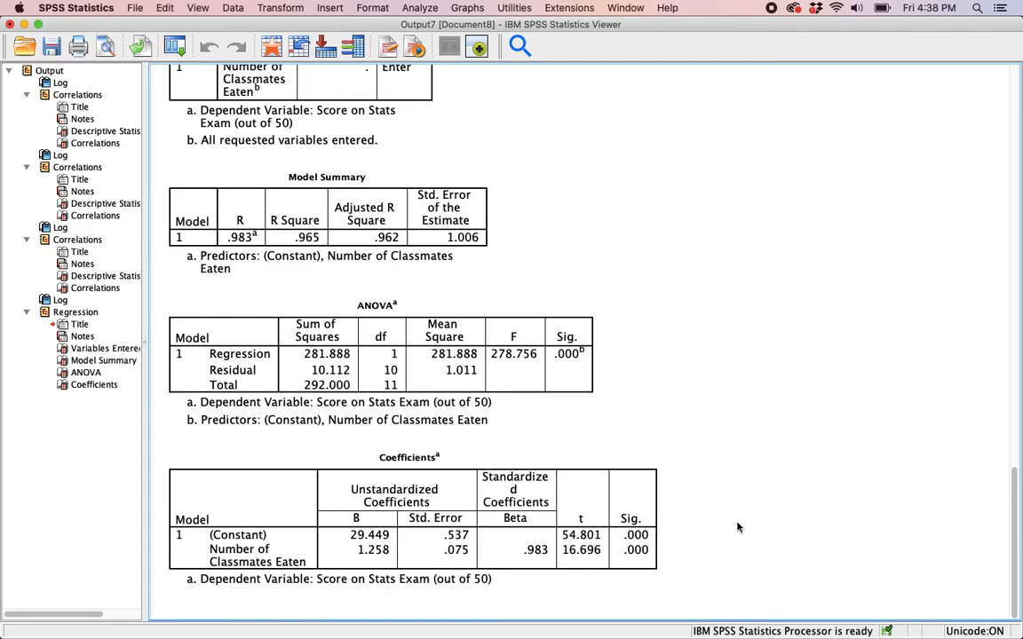
{"action": "left_click", "coordinate": [396, 499]}
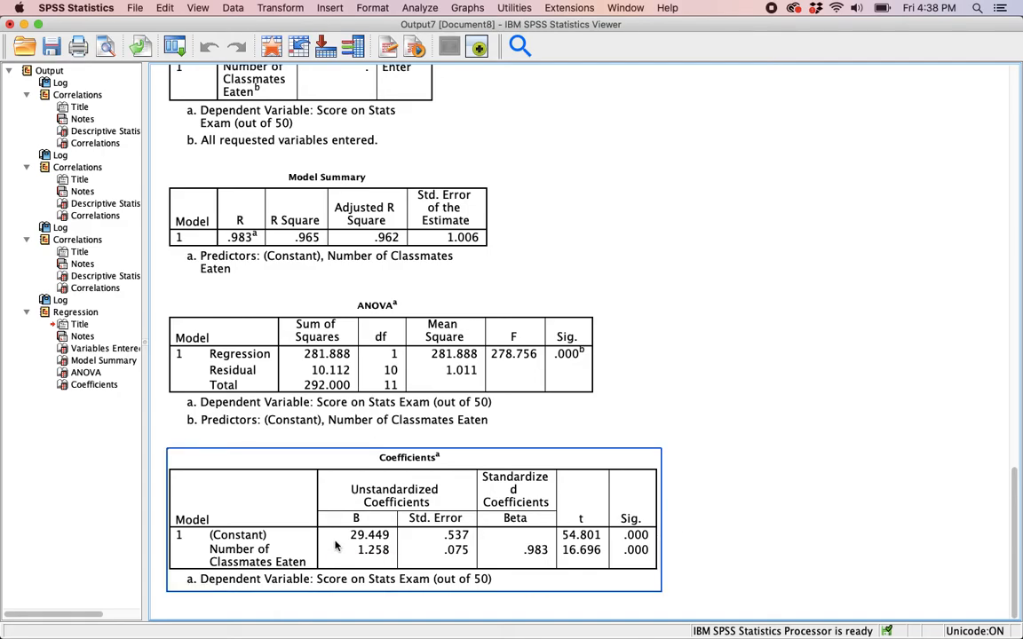
{"action": "left_click", "coordinate": [673, 475]}
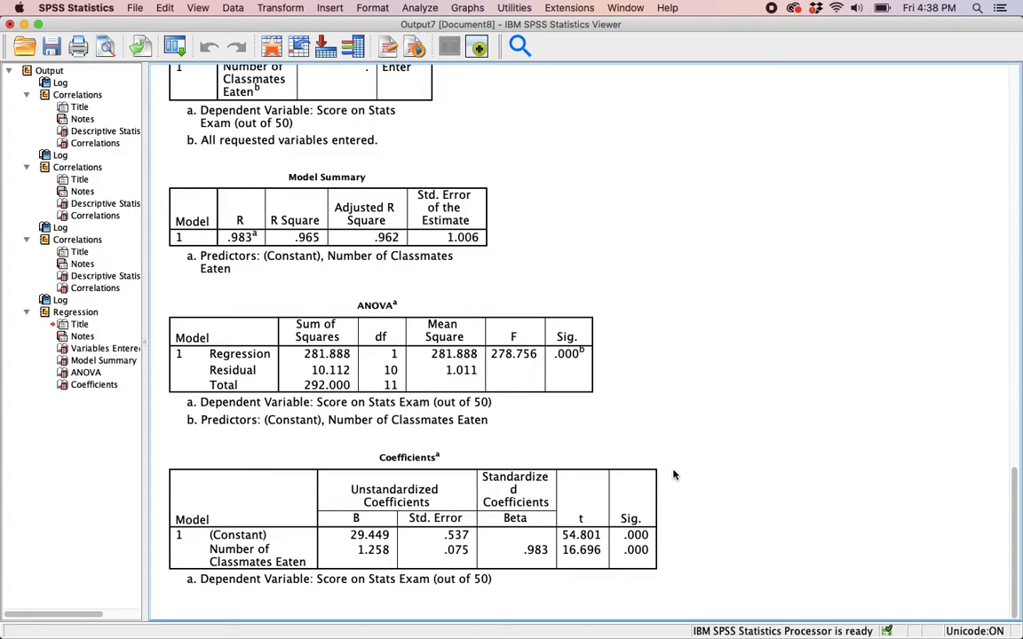
{"action": "left_click", "coordinate": [431, 484]}
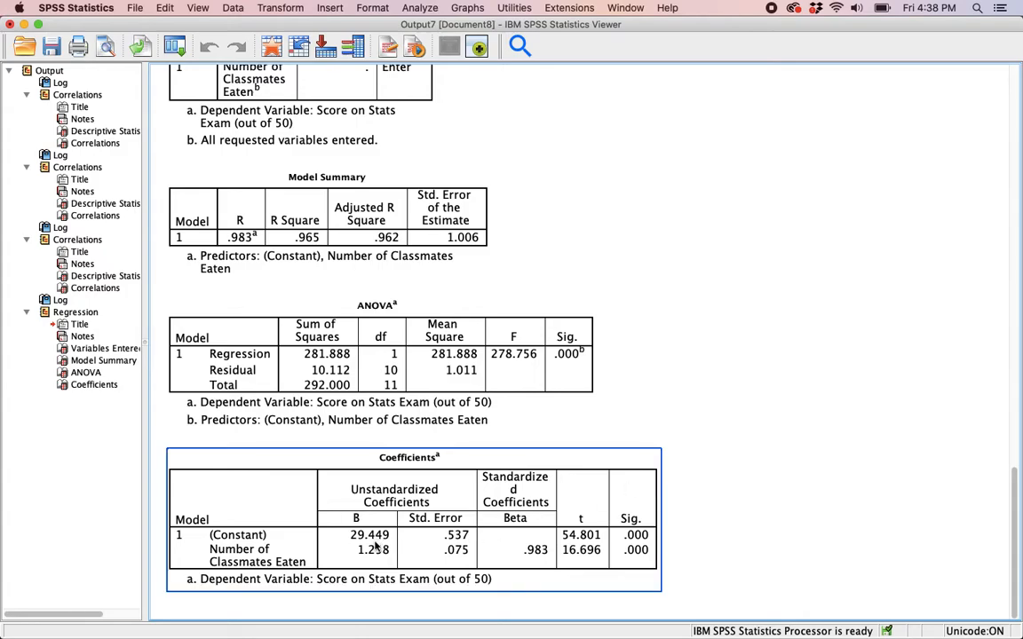
{"action": "left_click", "coordinate": [653, 434]}
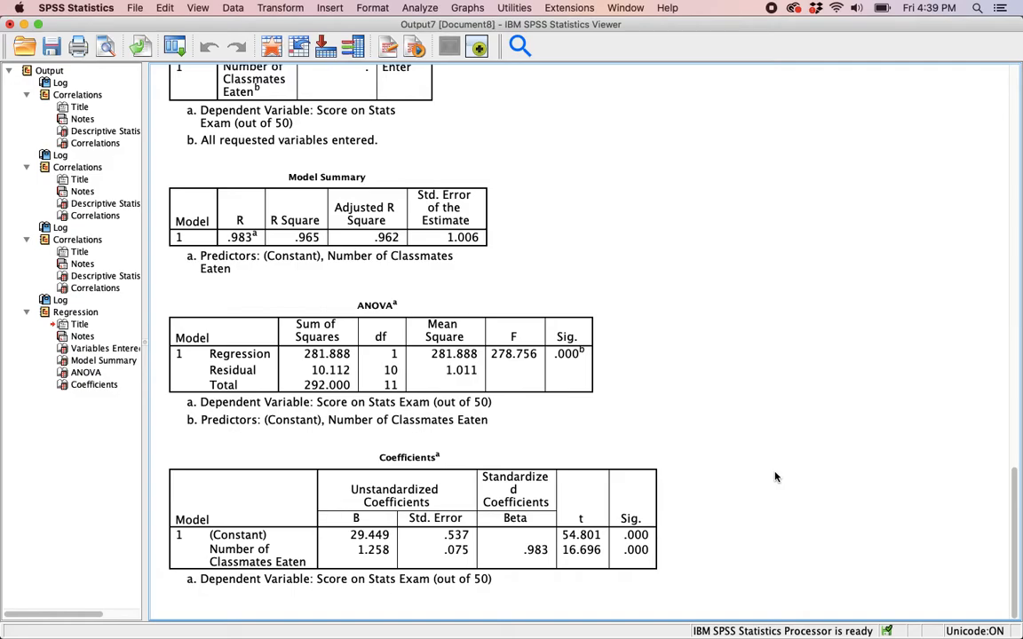
Check the significance, t and standardized Beta columns of the Coefficients table against the predictor's B value.
{"action": "left_click", "coordinate": [648, 548]}
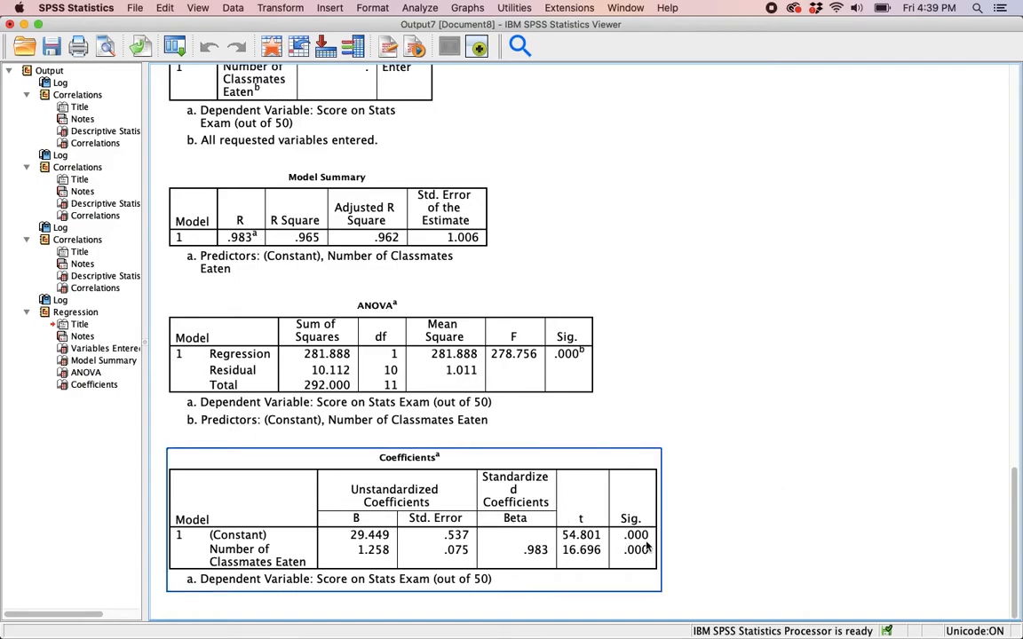
{"action": "left_click", "coordinate": [695, 543]}
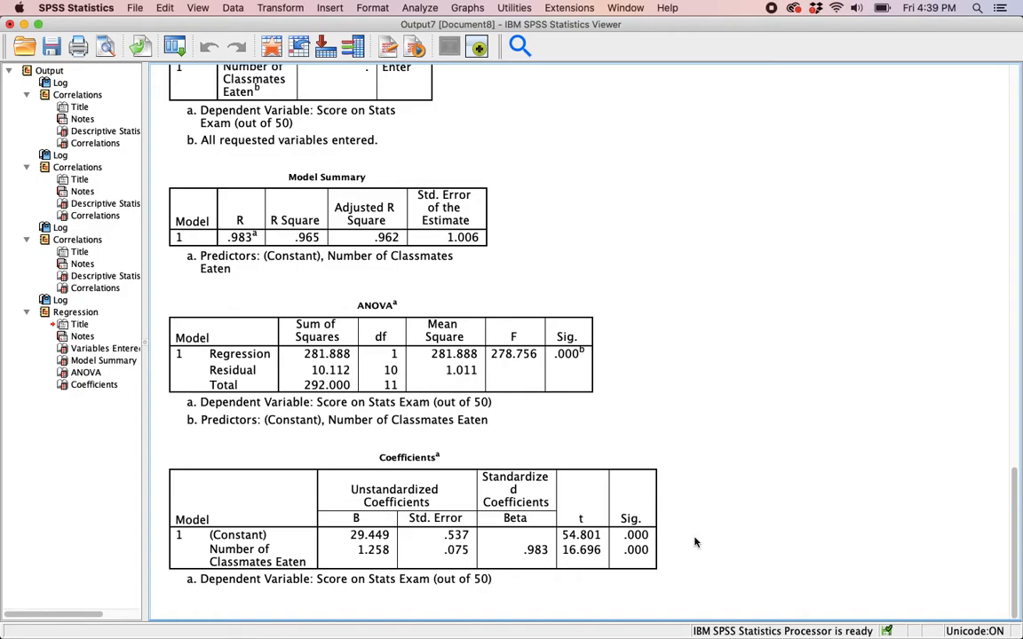
{"action": "left_click", "coordinate": [565, 492]}
{"action": "left_click", "coordinate": [736, 525]}
{"action": "left_click", "coordinate": [488, 515]}
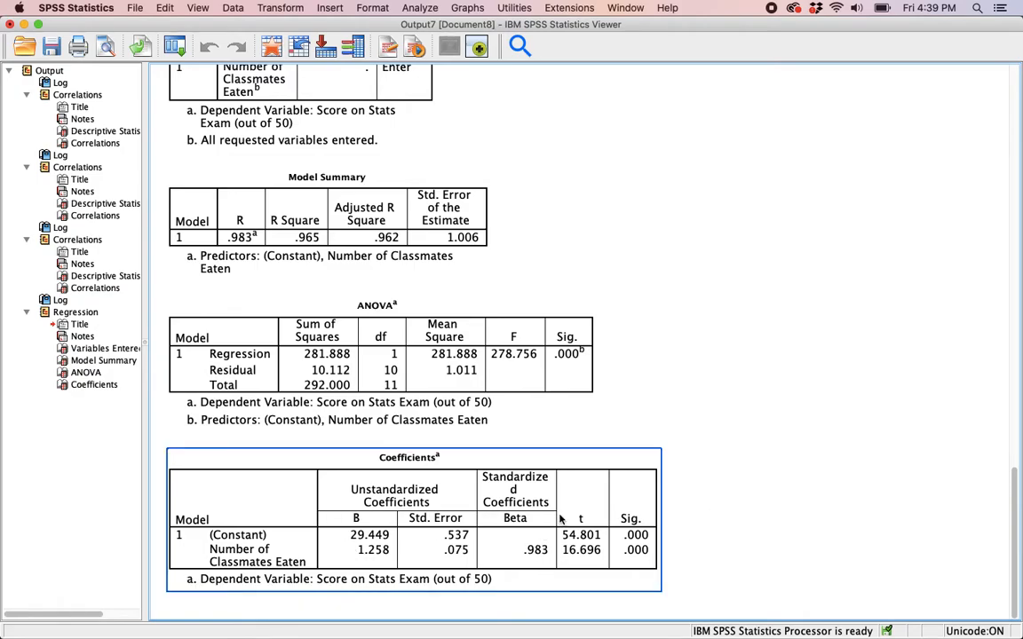
{"action": "left_click", "coordinate": [689, 540]}
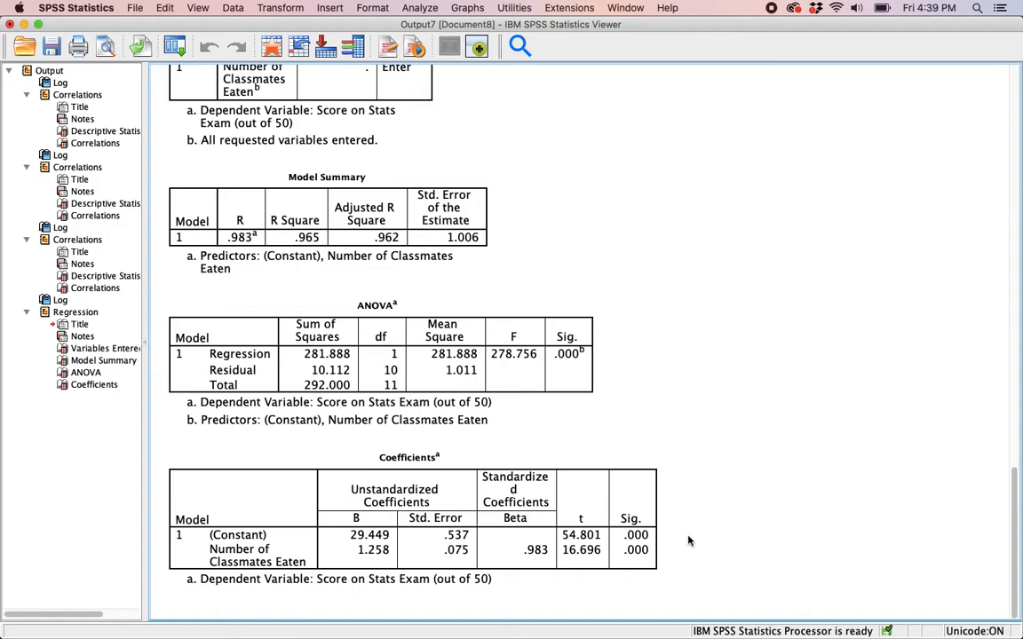
{"action": "left_click", "coordinate": [621, 488]}
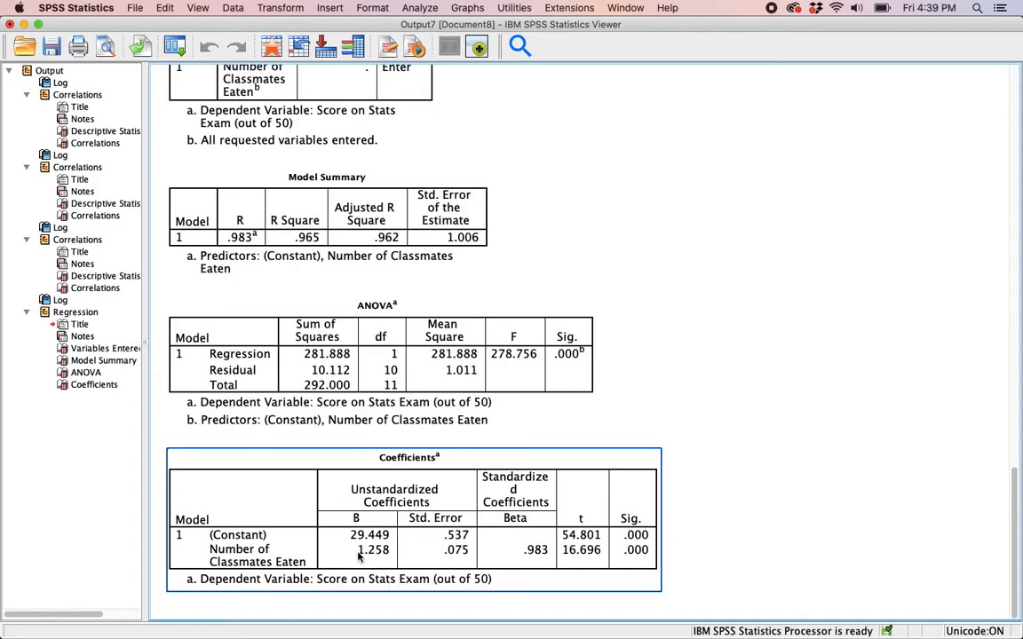
{"action": "left_click", "coordinate": [684, 560]}
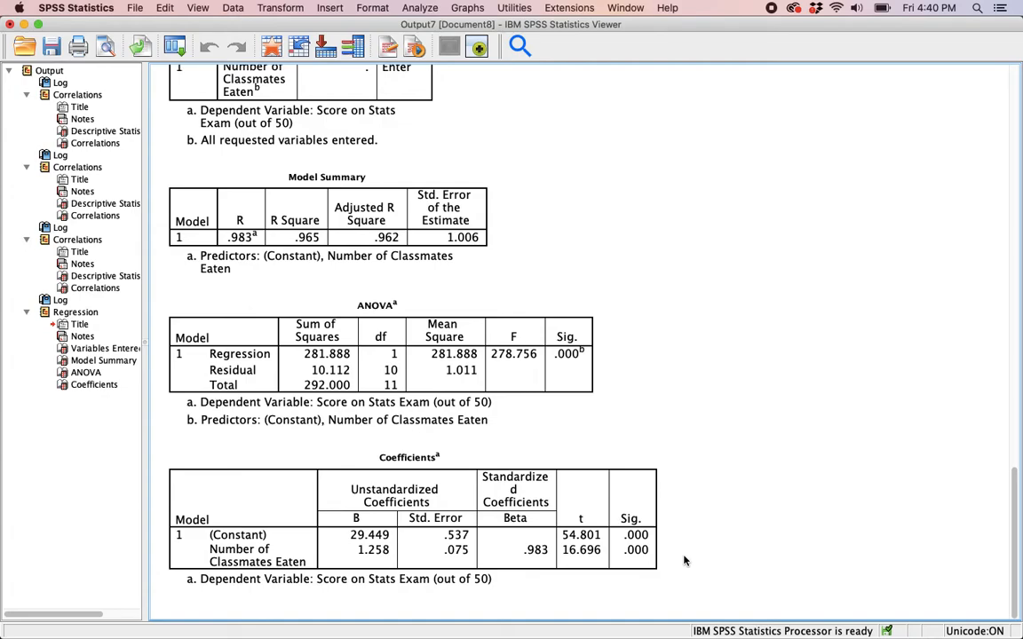
{"action": "left_click", "coordinate": [416, 507]}
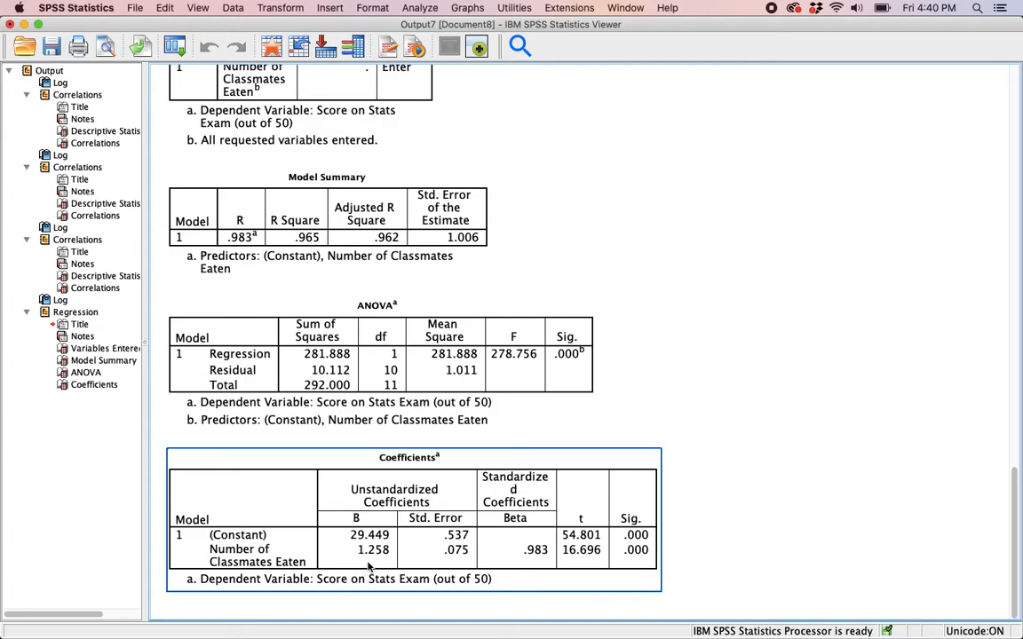
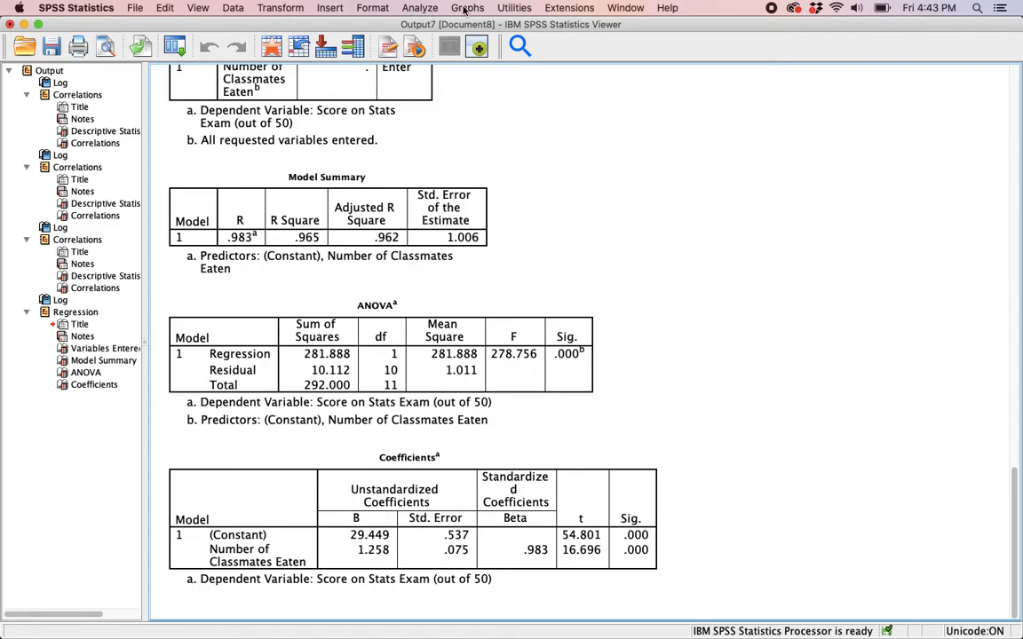
Create a simple scatterplot with Score on Stats Exam (out of 50) on the Y axis and Number of Classmates Eaten on the X axis.
{"action": "left_click", "coordinate": [464, 8]}
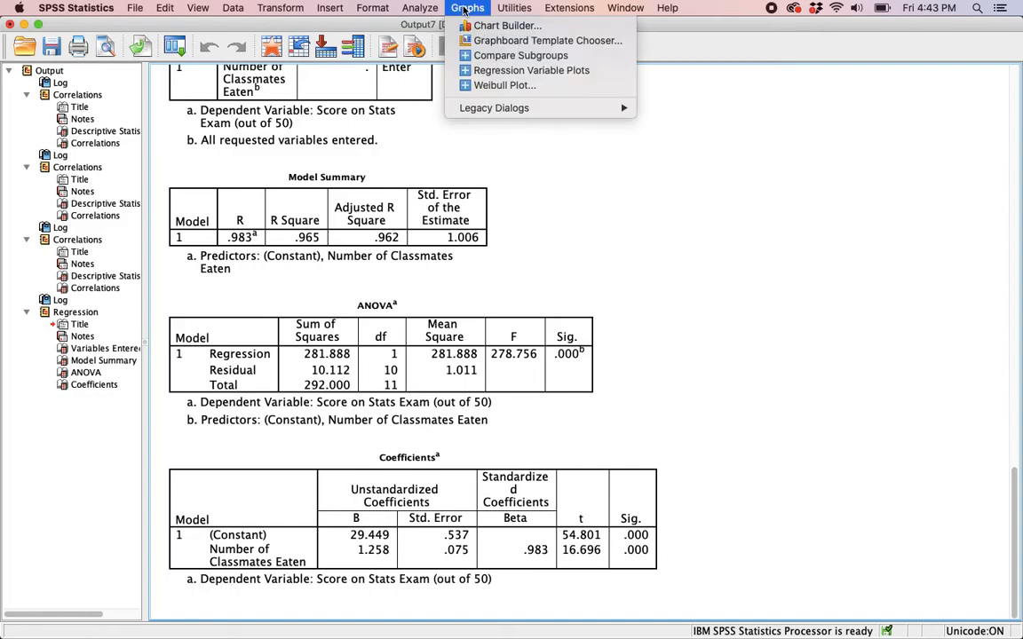
{"action": "mouse_move", "coordinate": [460, 111]}
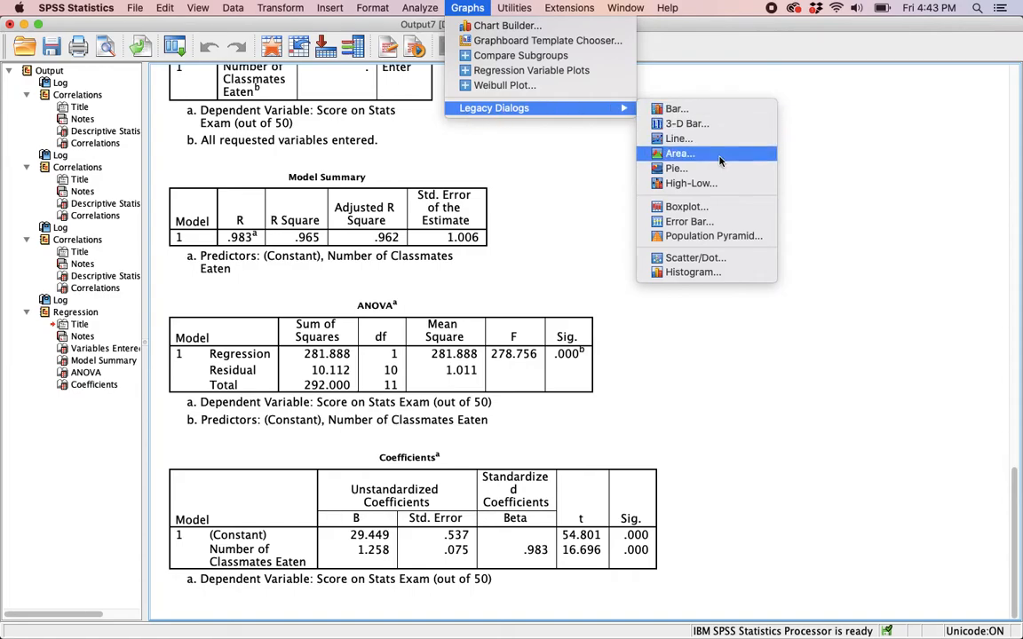
{"action": "left_click", "coordinate": [758, 262]}
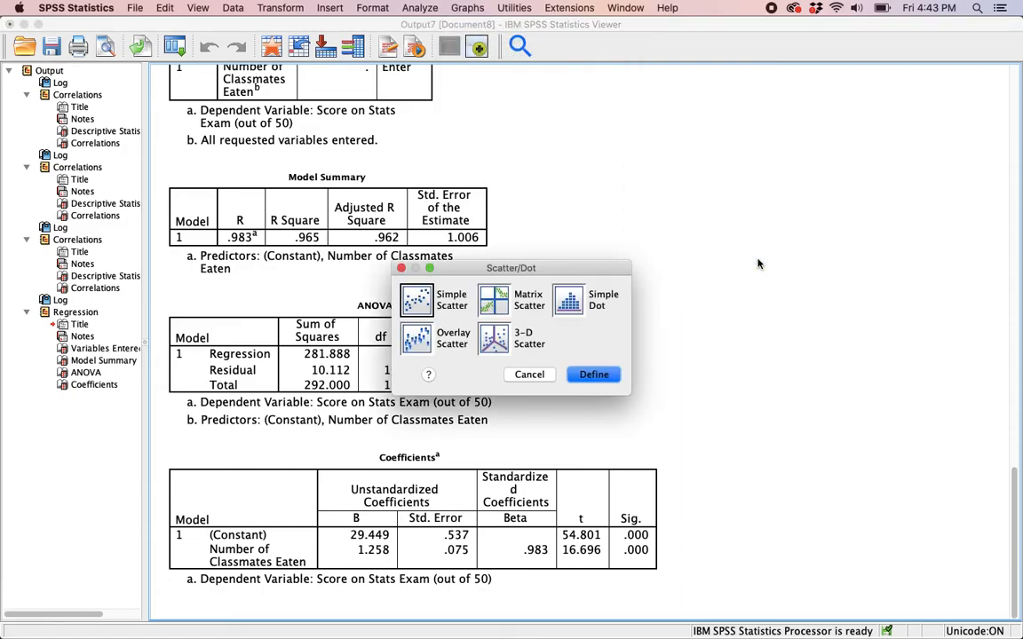
{"action": "left_click", "coordinate": [593, 375]}
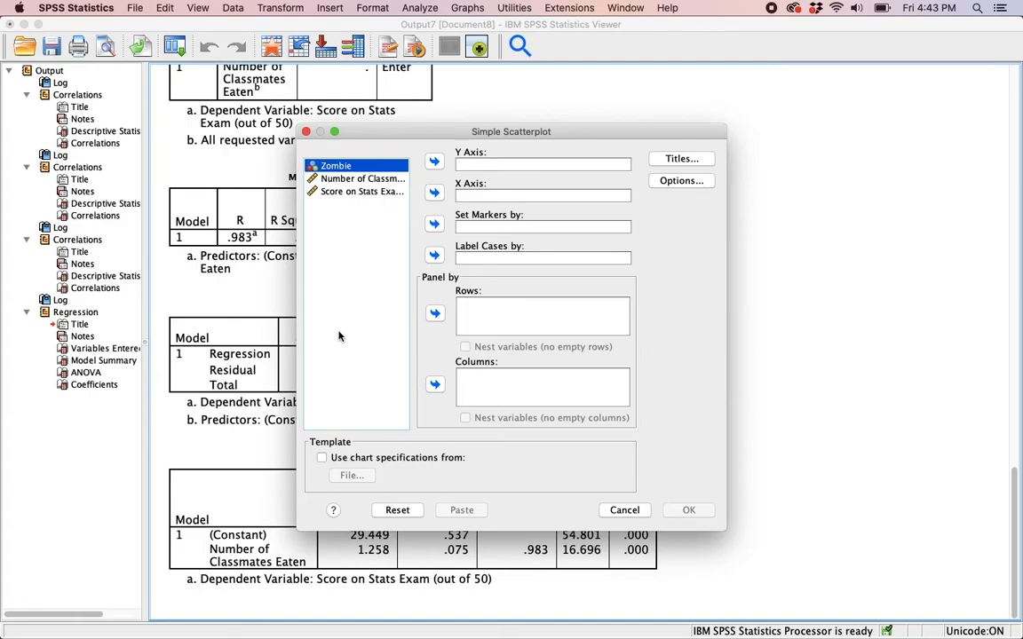
{"action": "left_click", "coordinate": [354, 191]}
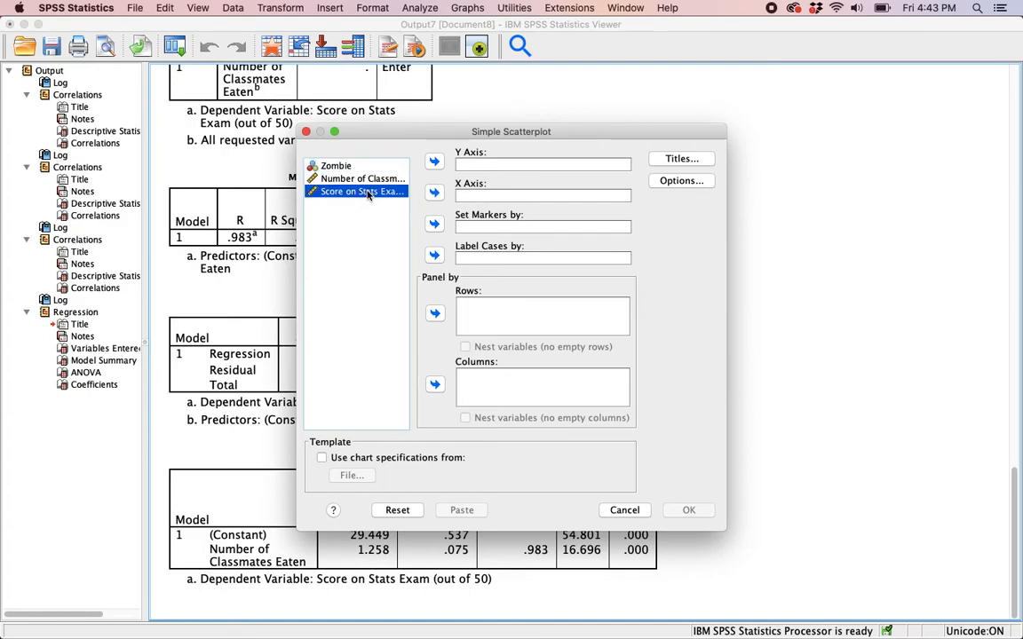
{"action": "left_click", "coordinate": [434, 162]}
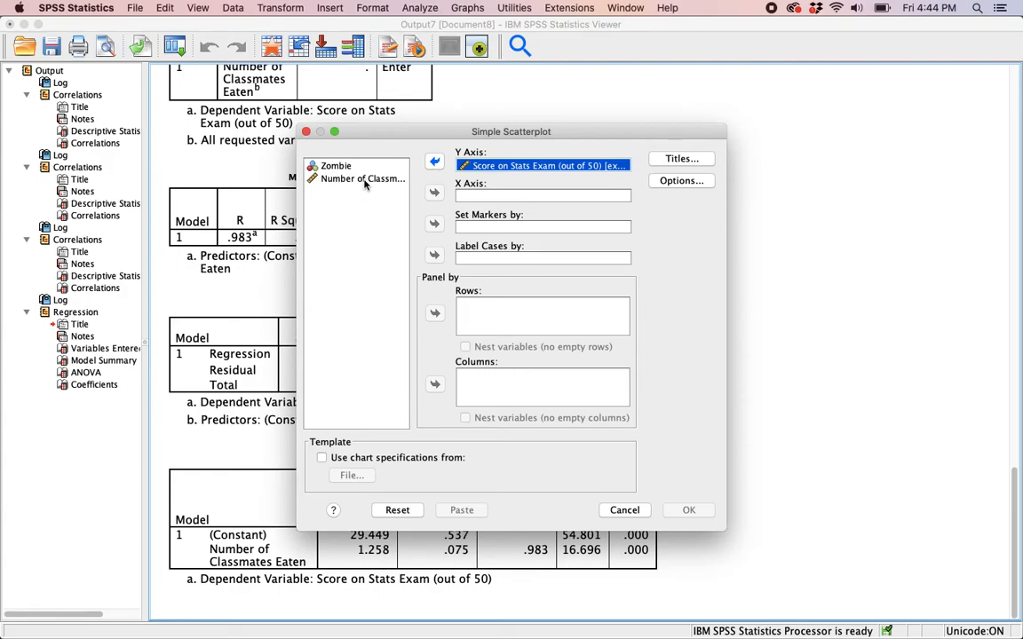
{"action": "left_click", "coordinate": [360, 179]}
{"action": "left_click", "coordinate": [433, 192]}
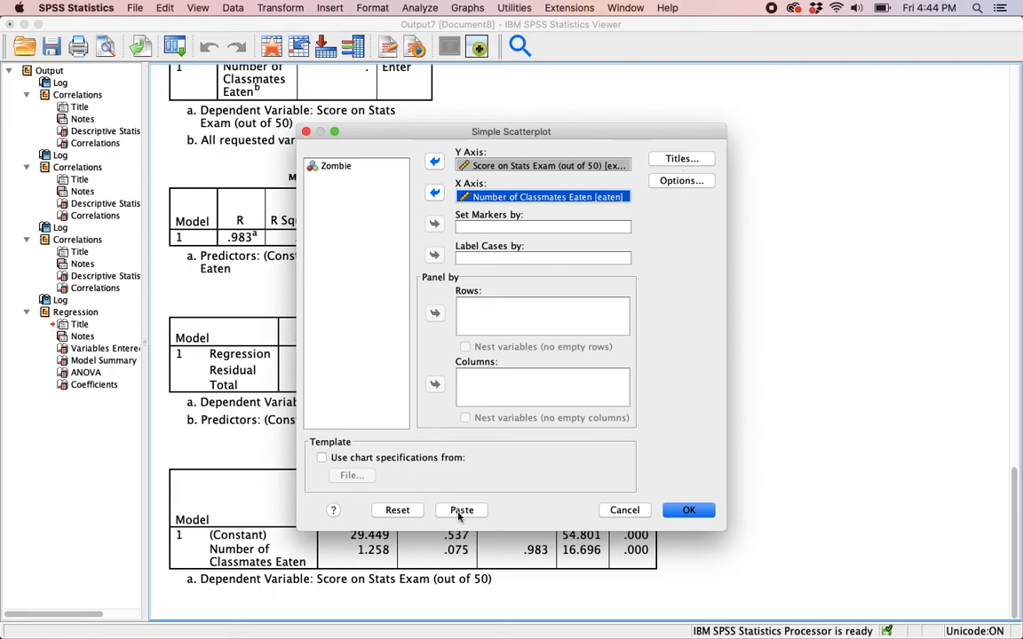
{"action": "left_click", "coordinate": [691, 512]}
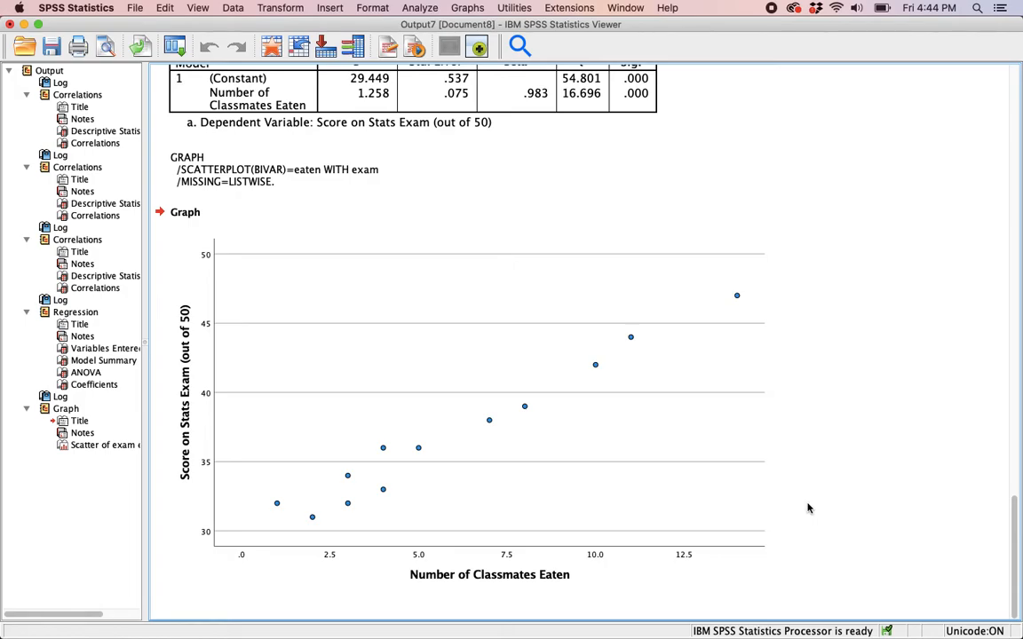
Check the scatterplot's highest-scoring point against zombie 12's eaten and exam values in the Data Editor, returning to the output.
{"action": "left_click", "coordinate": [550, 461]}
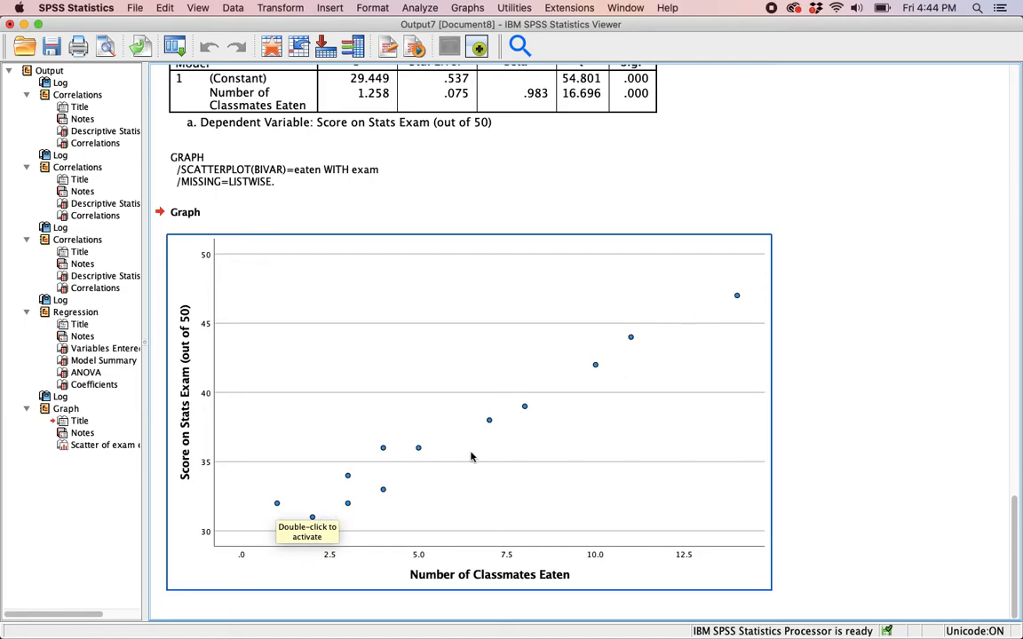
{"action": "left_click", "coordinate": [854, 408]}
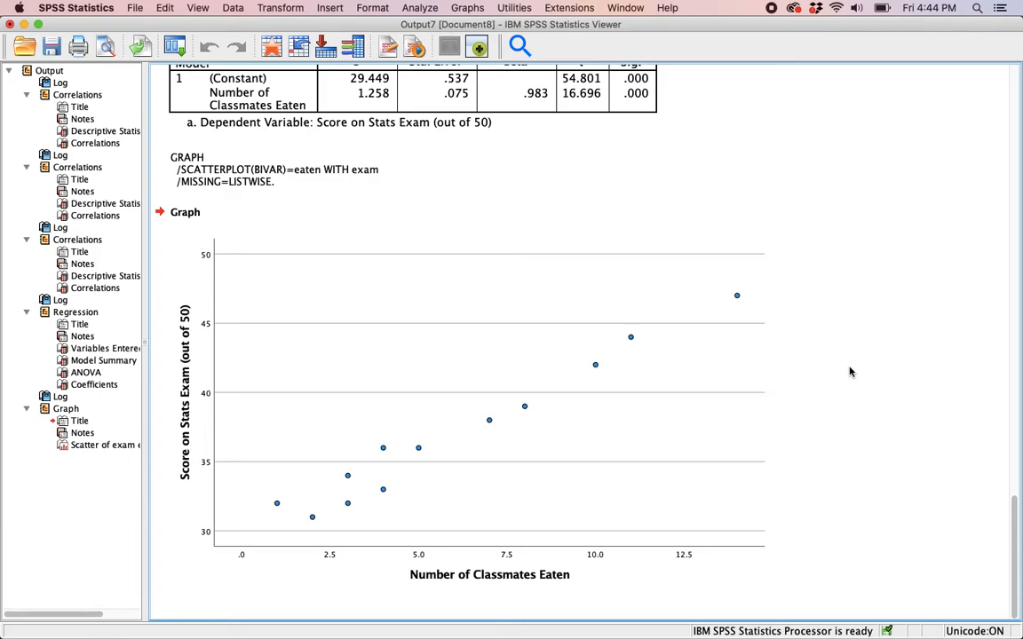
{"action": "left_click", "coordinate": [736, 297]}
{"action": "key", "text": "ctrl+Up"}
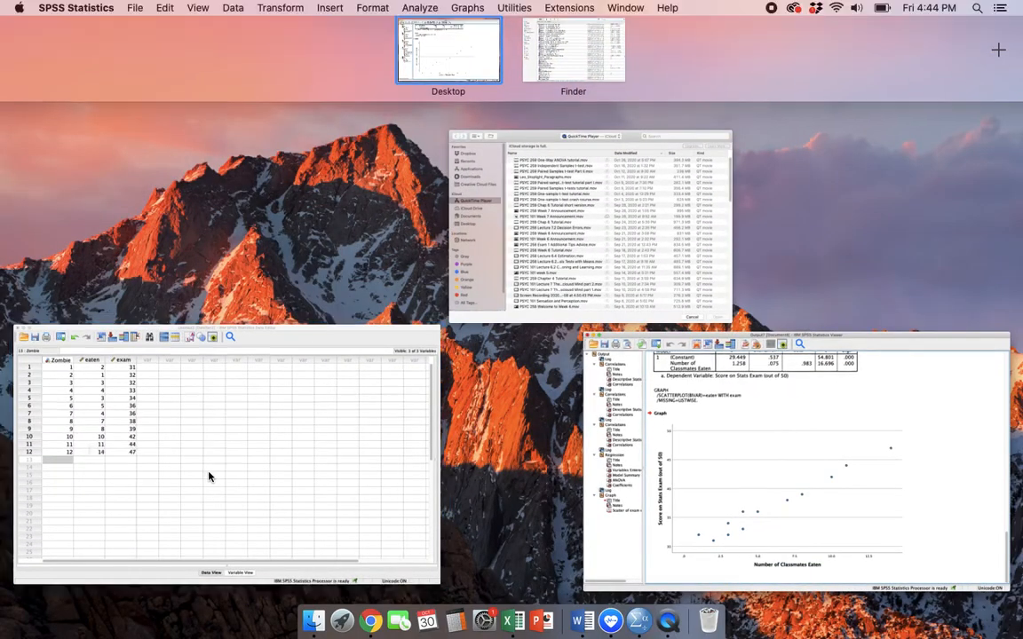
{"action": "left_click", "coordinate": [210, 475]}
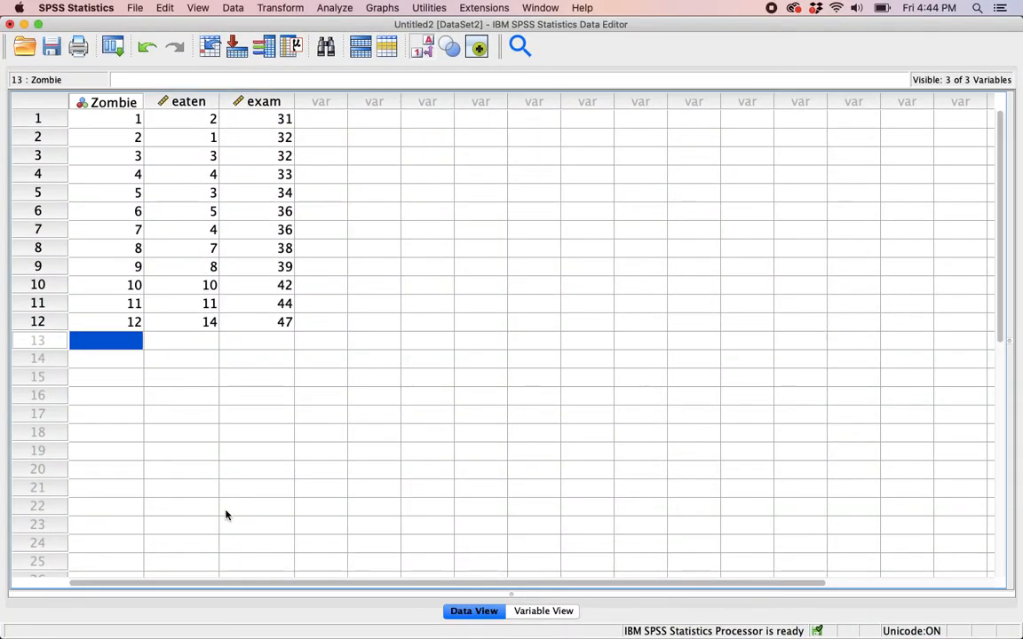
{"action": "left_click", "coordinate": [182, 324]}
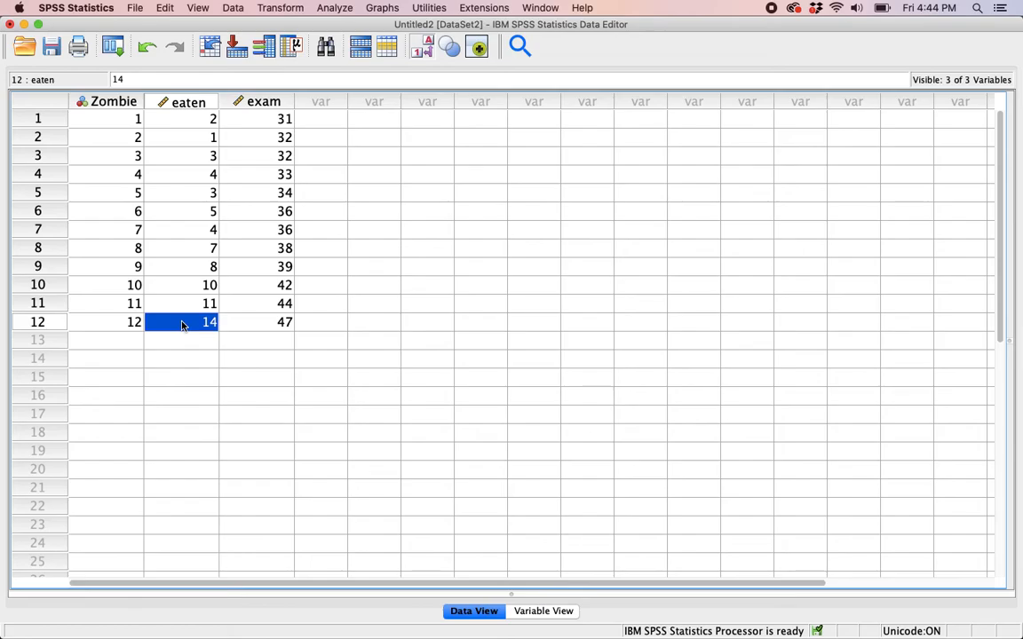
{"action": "left_click", "coordinate": [279, 327]}
{"action": "key", "text": "ctrl+Up"}
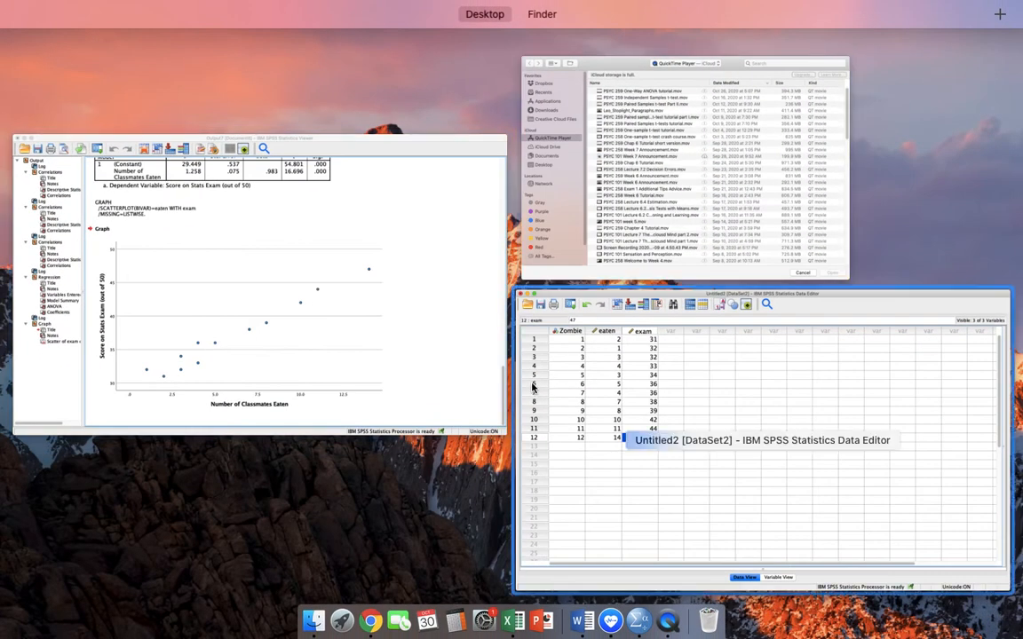
{"action": "left_click", "coordinate": [417, 302]}
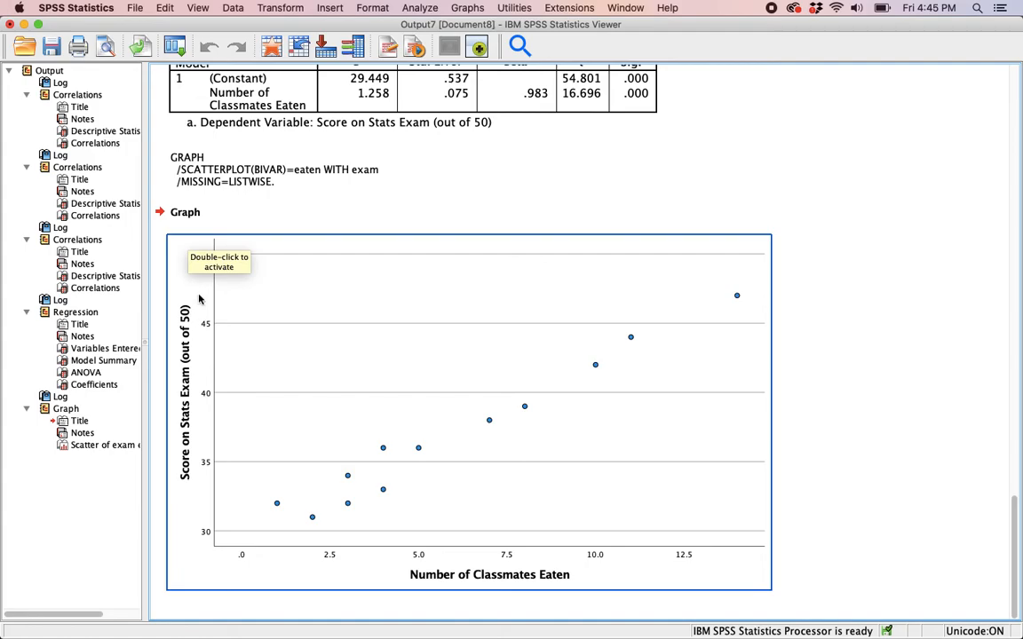
Examine the trend of the scatterplot points alongside the regression's Coefficients table.
{"action": "left_click", "coordinate": [947, 303]}
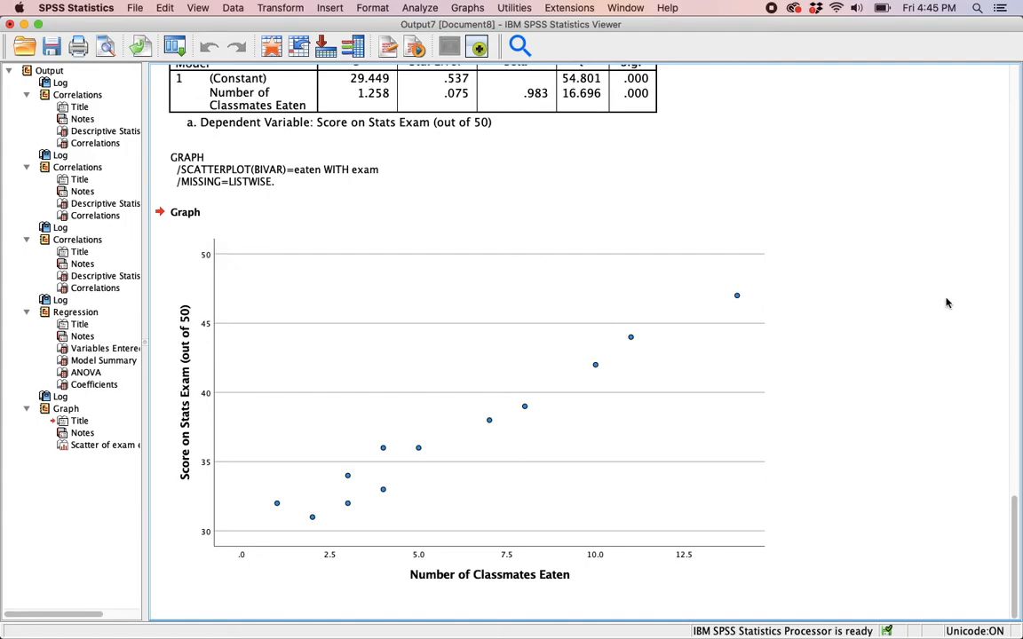
{"action": "left_click", "coordinate": [608, 279]}
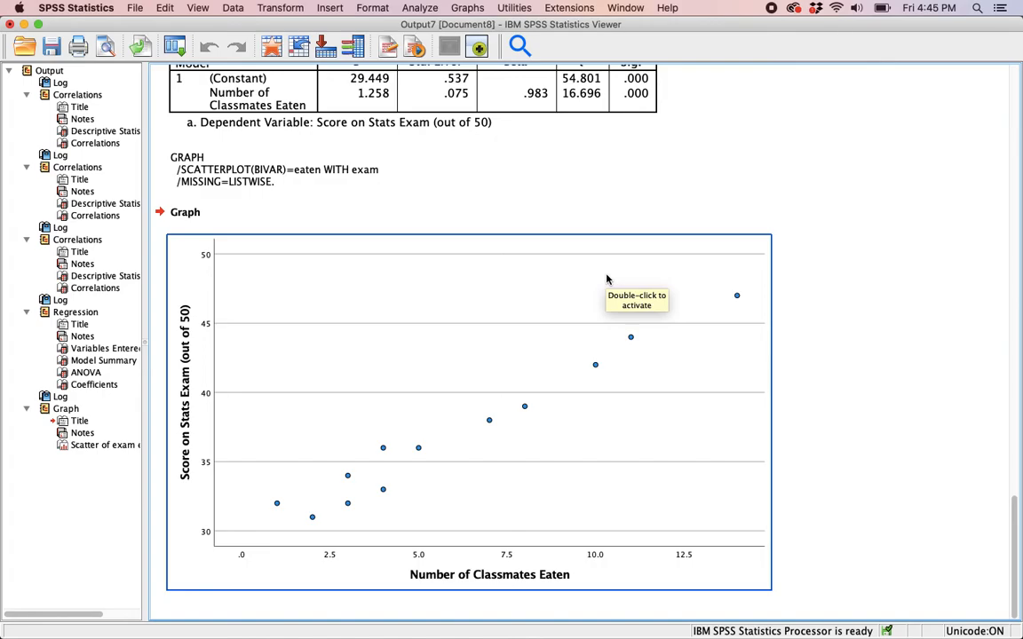
{"action": "left_click", "coordinate": [651, 189]}
{"action": "scroll", "coordinate": [612, 189], "scroll_direction": "up", "scroll_amount": 1}
{"action": "left_click", "coordinate": [352, 134]}
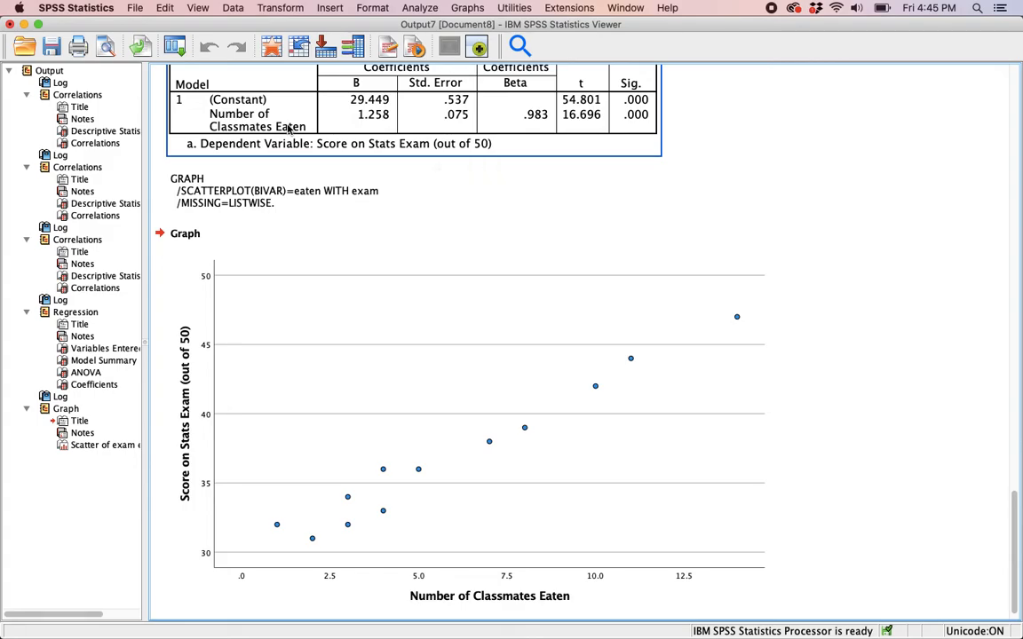
{"action": "left_click", "coordinate": [220, 348]}
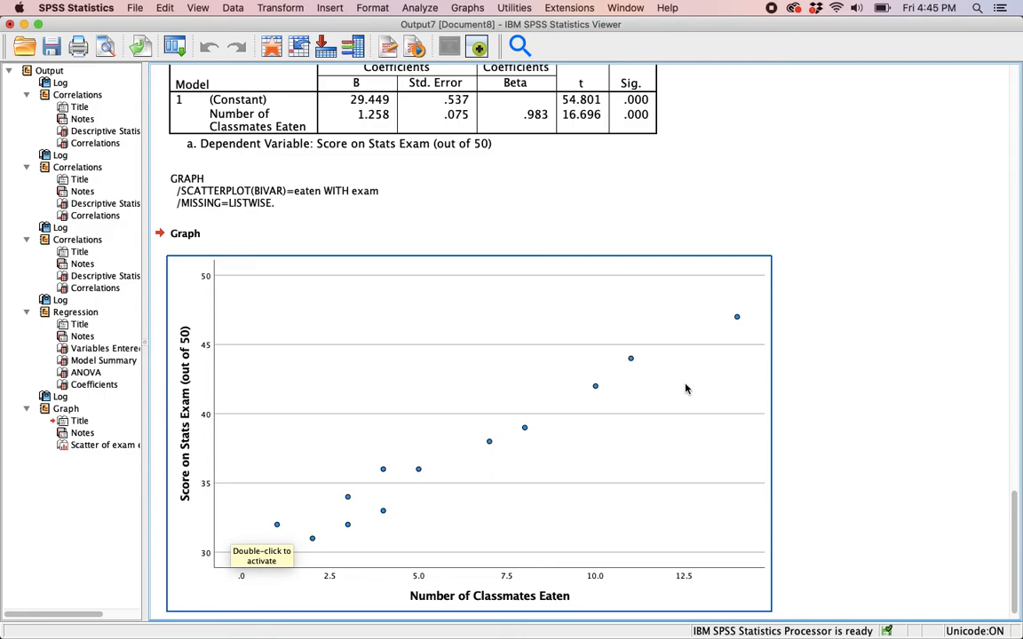
Add a linear fit line at total to the scatterplot, with no confidence intervals and the label attached, and close the Chart Editor.
{"action": "double_click", "coordinate": [617, 344]}
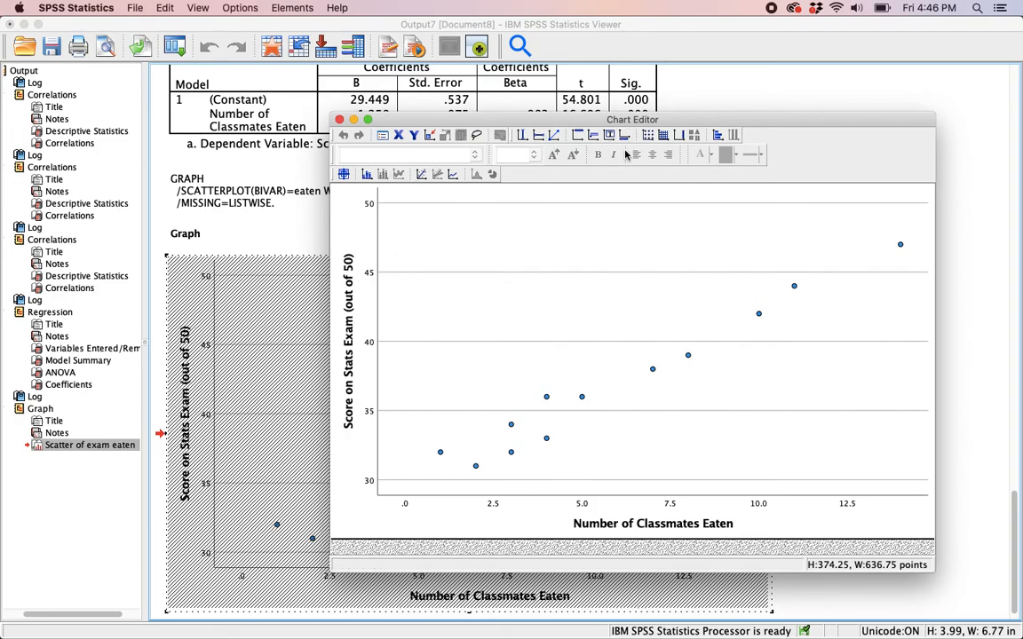
{"action": "left_click", "coordinate": [294, 9]}
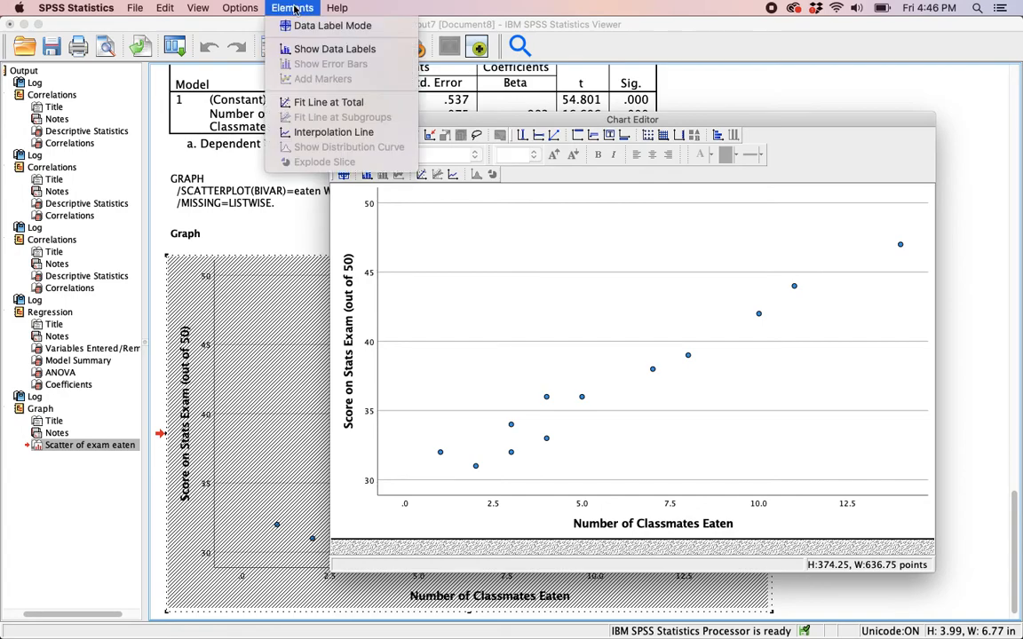
{"action": "left_click", "coordinate": [395, 104]}
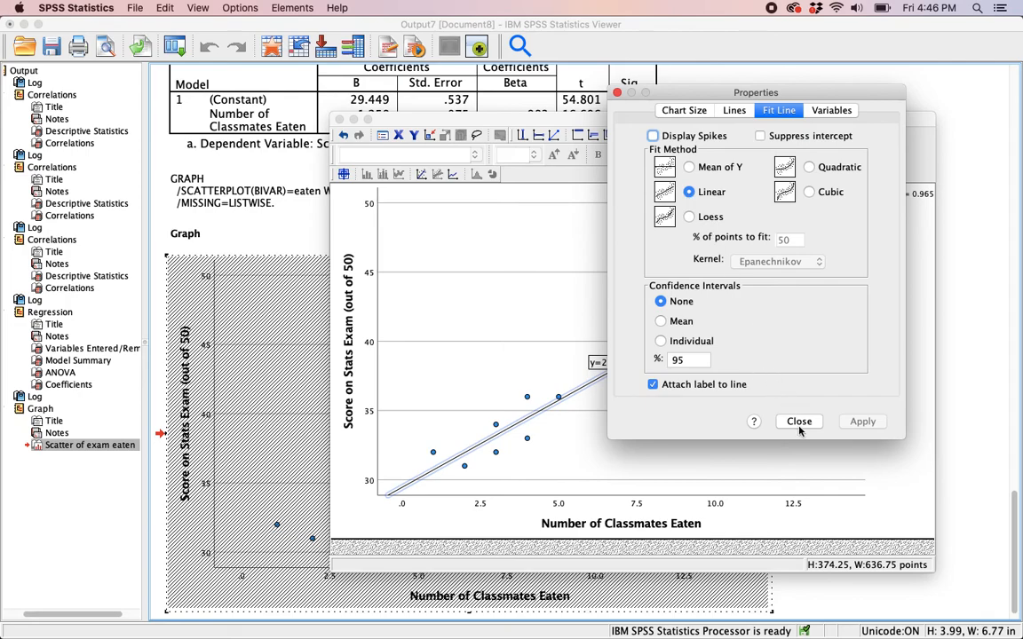
{"action": "left_click", "coordinate": [863, 423]}
{"action": "left_click", "coordinate": [796, 422]}
{"action": "left_click", "coordinate": [970, 383]}
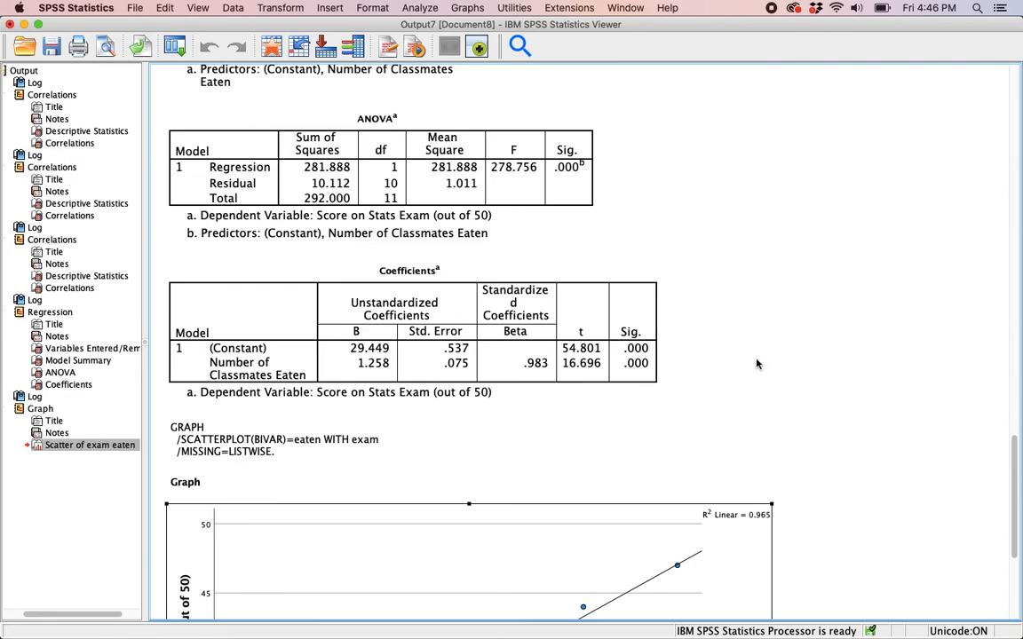
Compare the equation label on the scatterplot's fit line with the unstandardized B values in the Coefficients table.
{"action": "scroll", "coordinate": [757, 364], "scroll_direction": "down", "scroll_amount": 5}
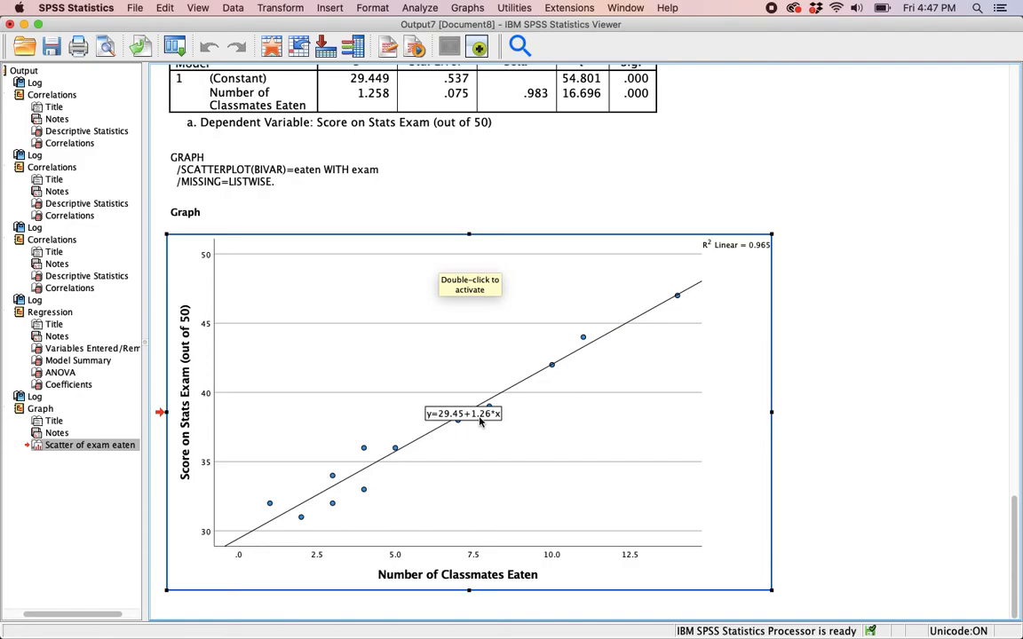
{"action": "left_click", "coordinate": [372, 104]}
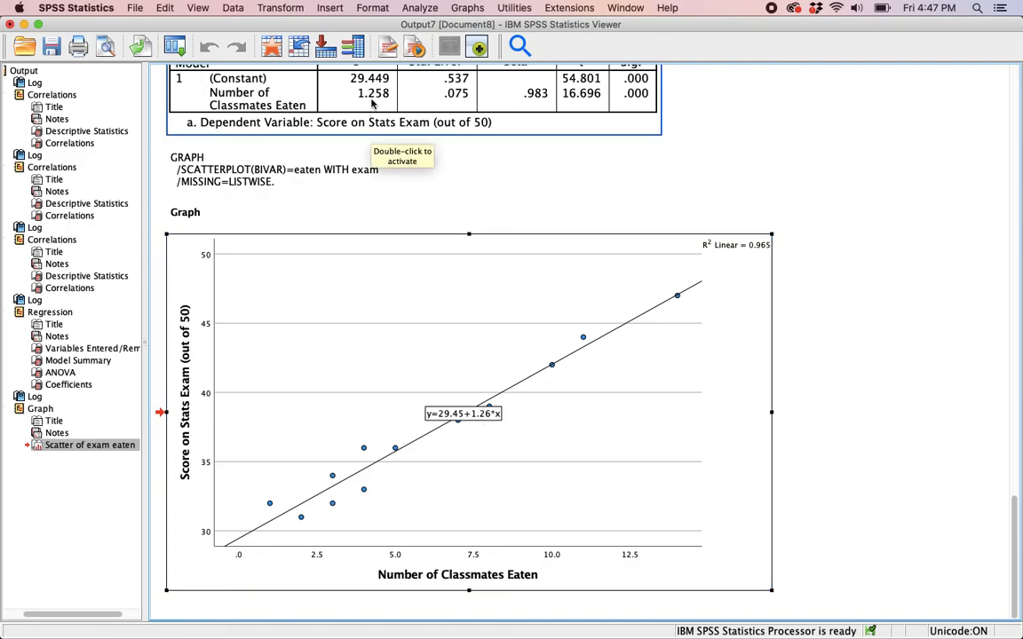
{"action": "left_click", "coordinate": [420, 312]}
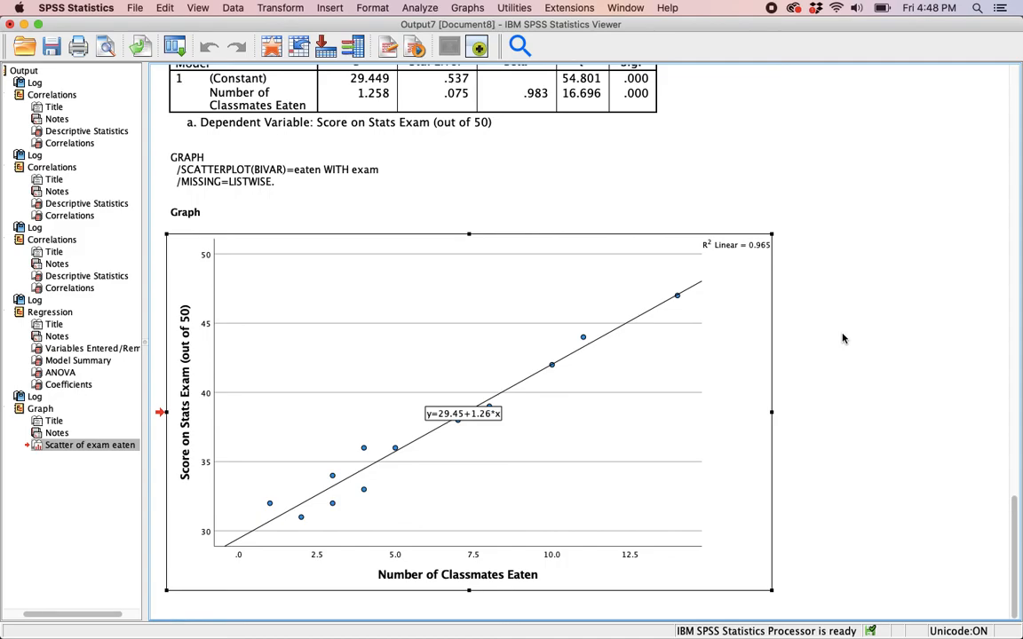
{"action": "left_click", "coordinate": [555, 293]}
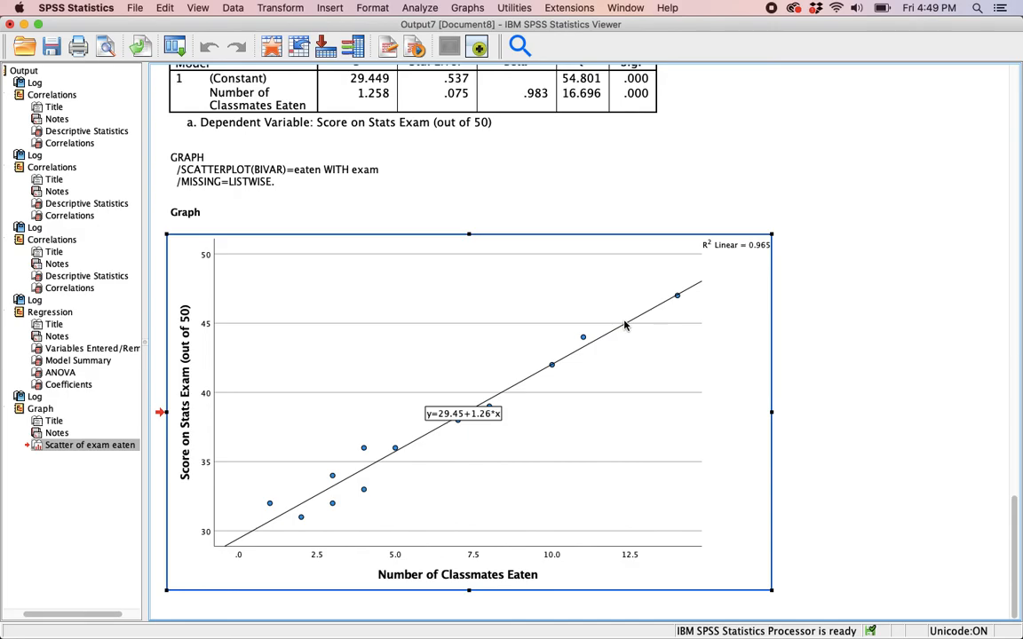
{"action": "left_click", "coordinate": [818, 164]}
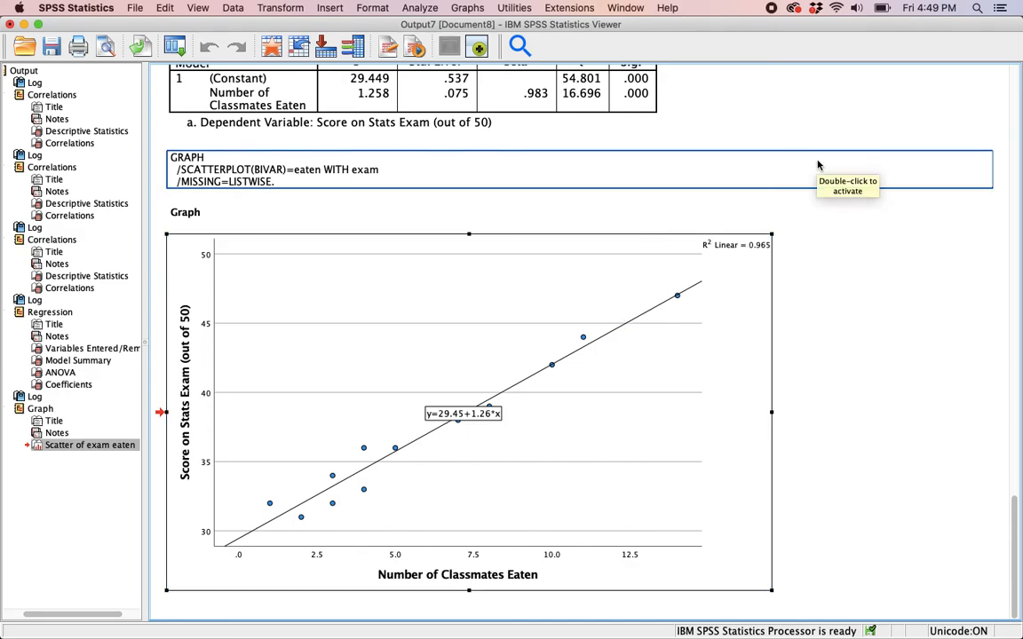